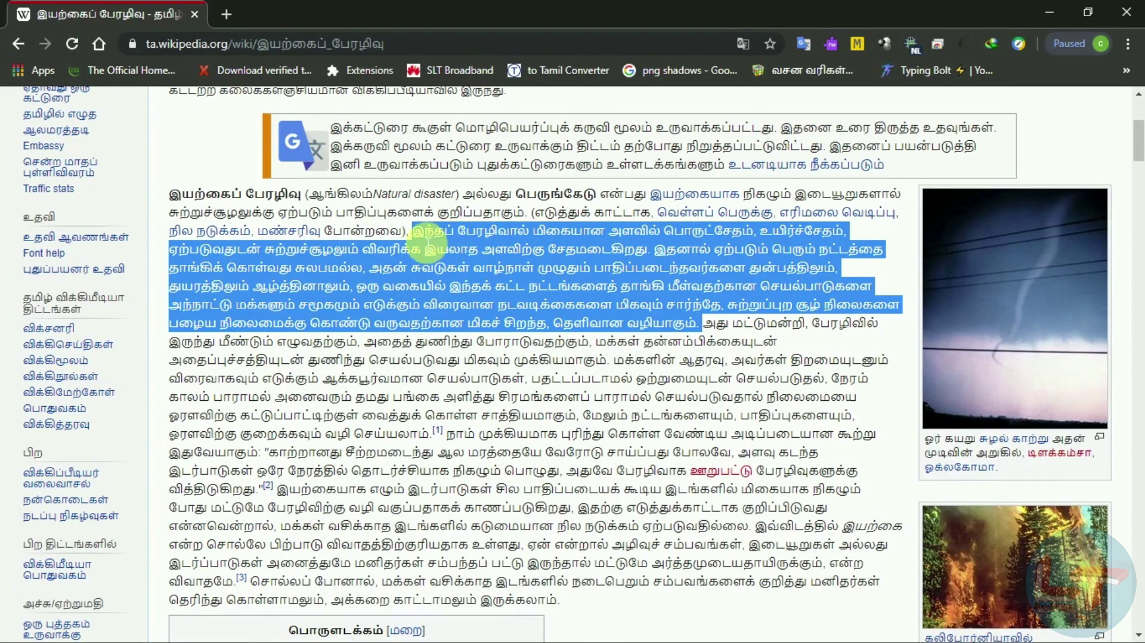
Select and copy the Wikipedia disaster paragraph starting with இந்தப் பேரழிவால்.
{"action": "left_click", "coordinate": [429, 243]}
{"action": "left_click_drag", "start_coordinate": [418, 236], "coordinate": [626, 375]}
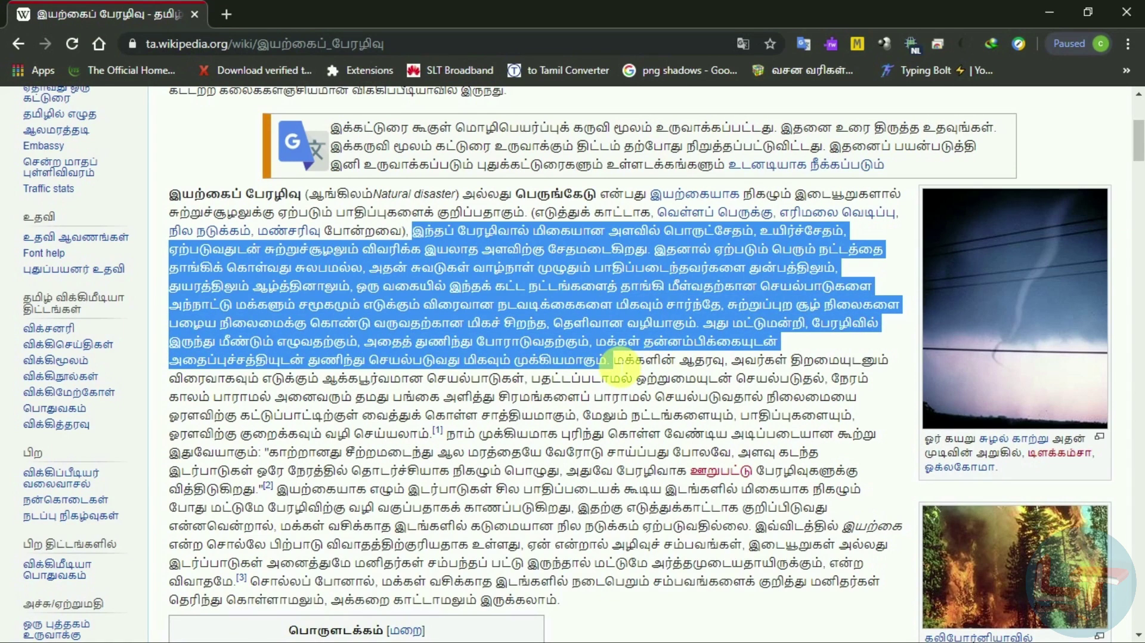
{"action": "right_click", "coordinate": [521, 292]}
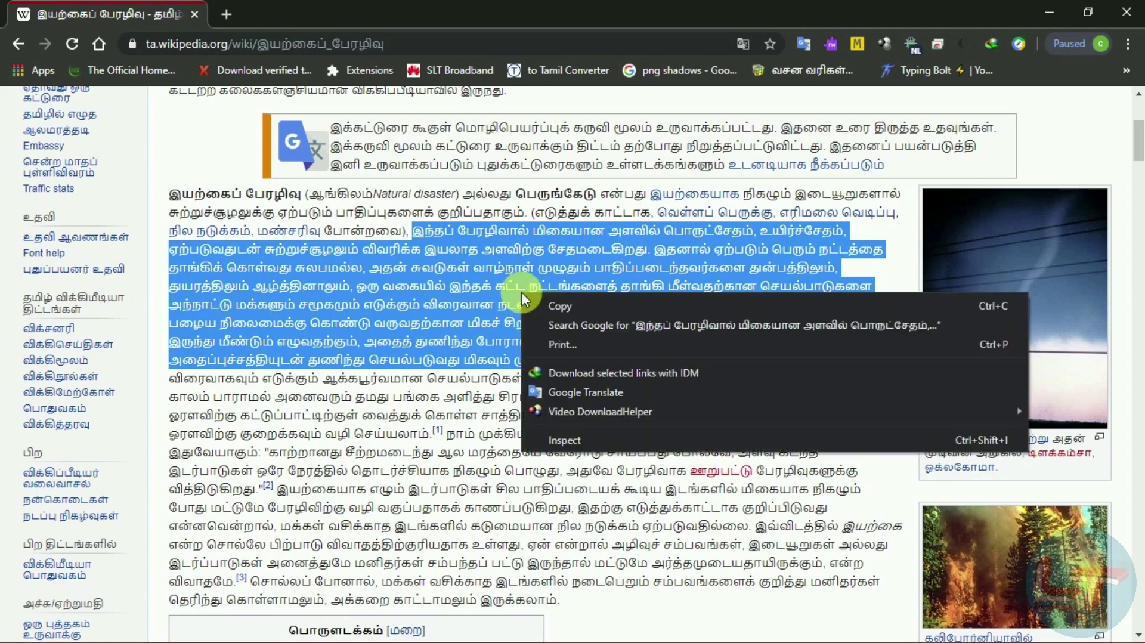
{"action": "left_click", "coordinate": [547, 305]}
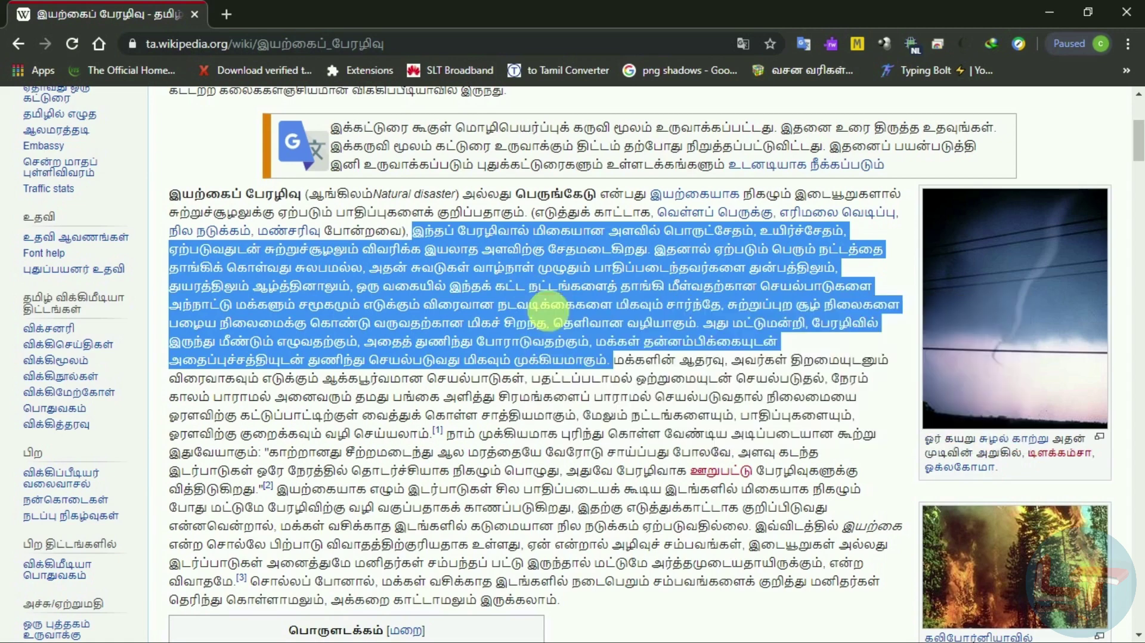
Google 'unicode to bamini' in a new tab and open the tamillexicon.com converter result.
{"action": "left_click", "coordinate": [226, 13]}
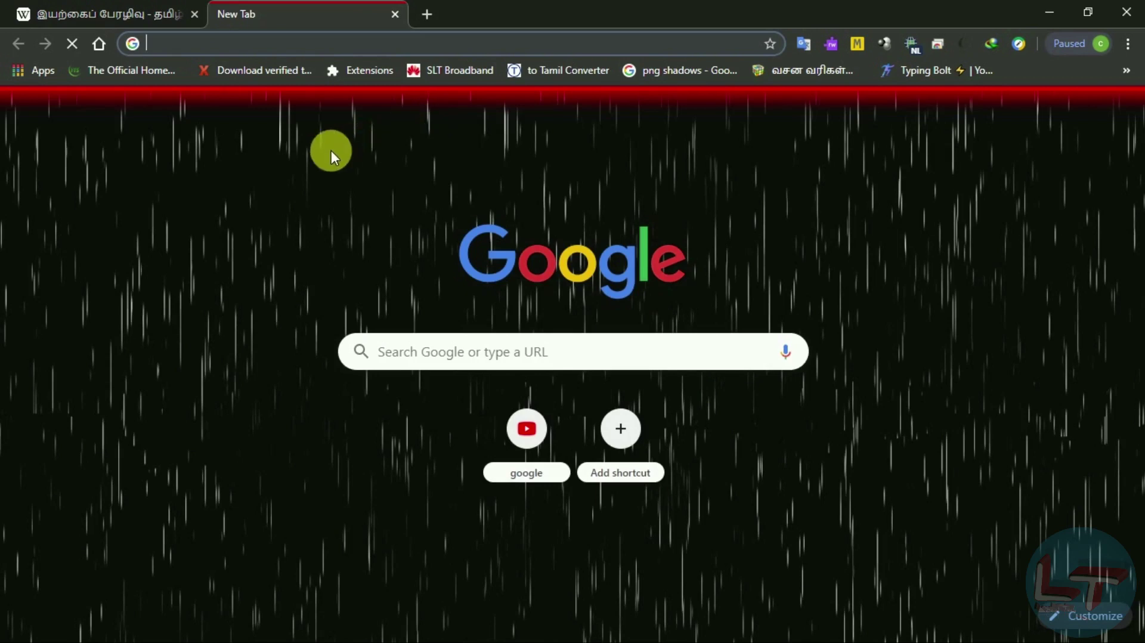
{"action": "type", "text": "uni"}
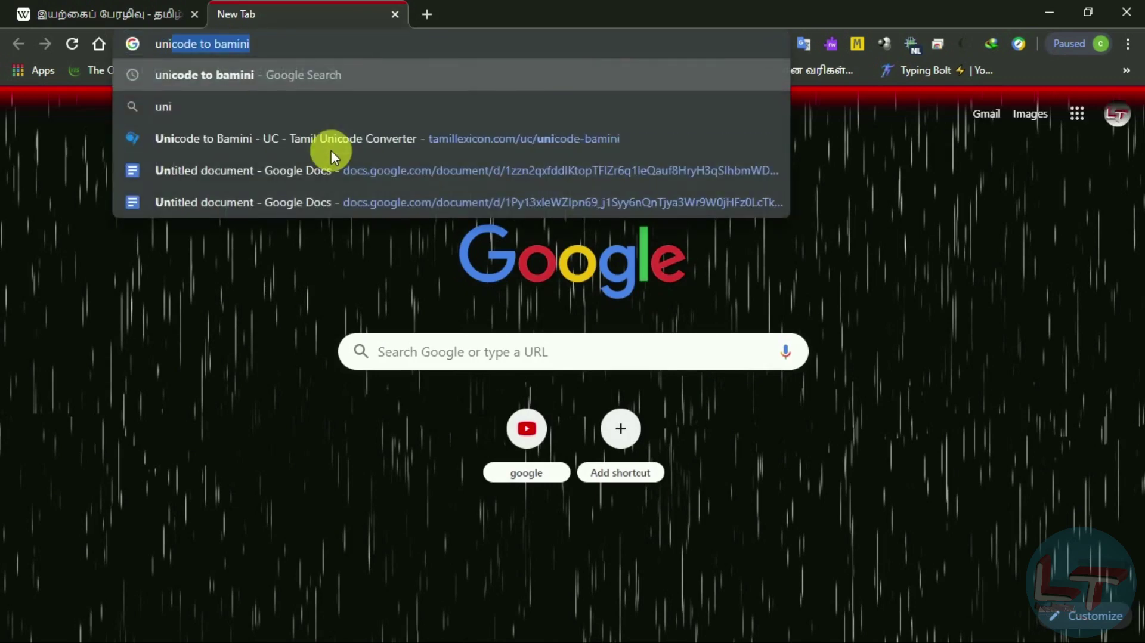
{"action": "type", "text": "code to bam"}
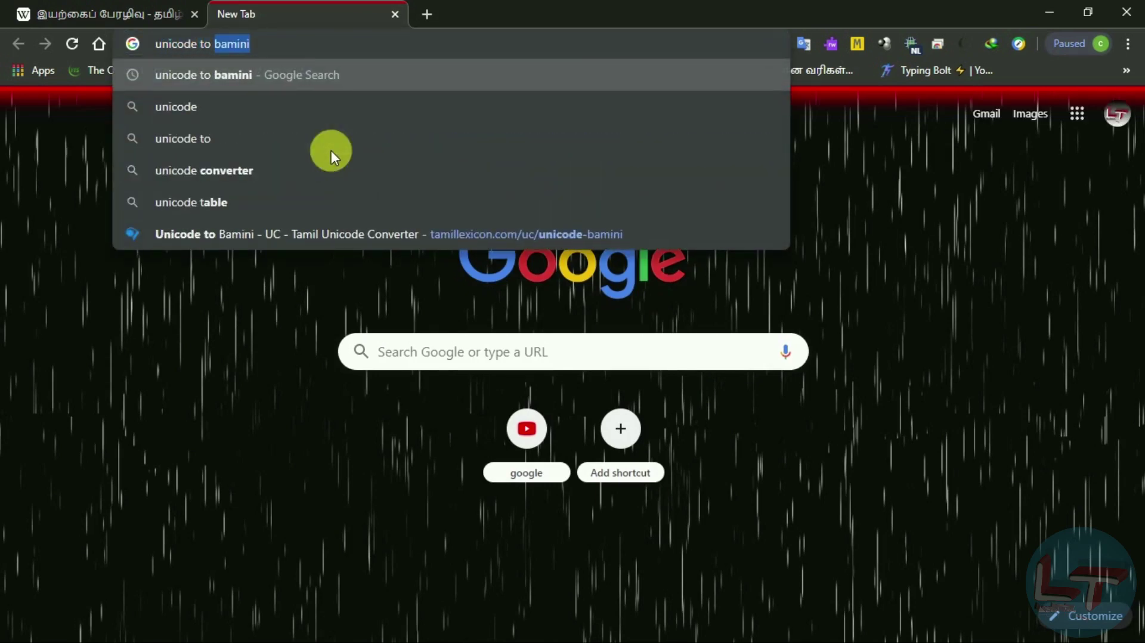
{"action": "type", "text": "ini"}
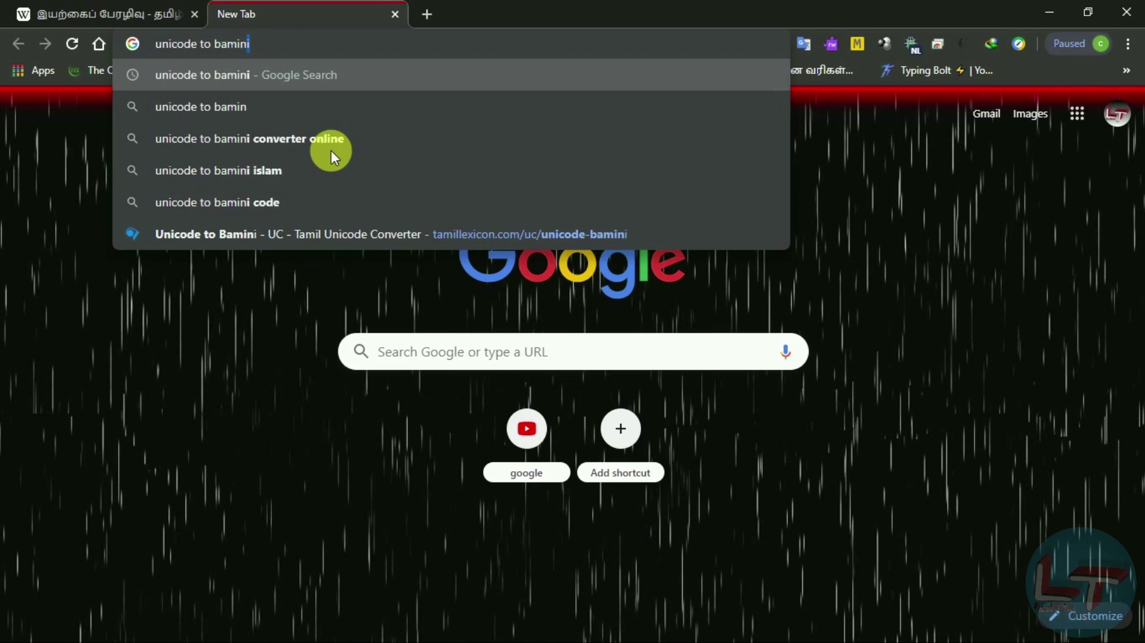
{"action": "key", "text": "Return"}
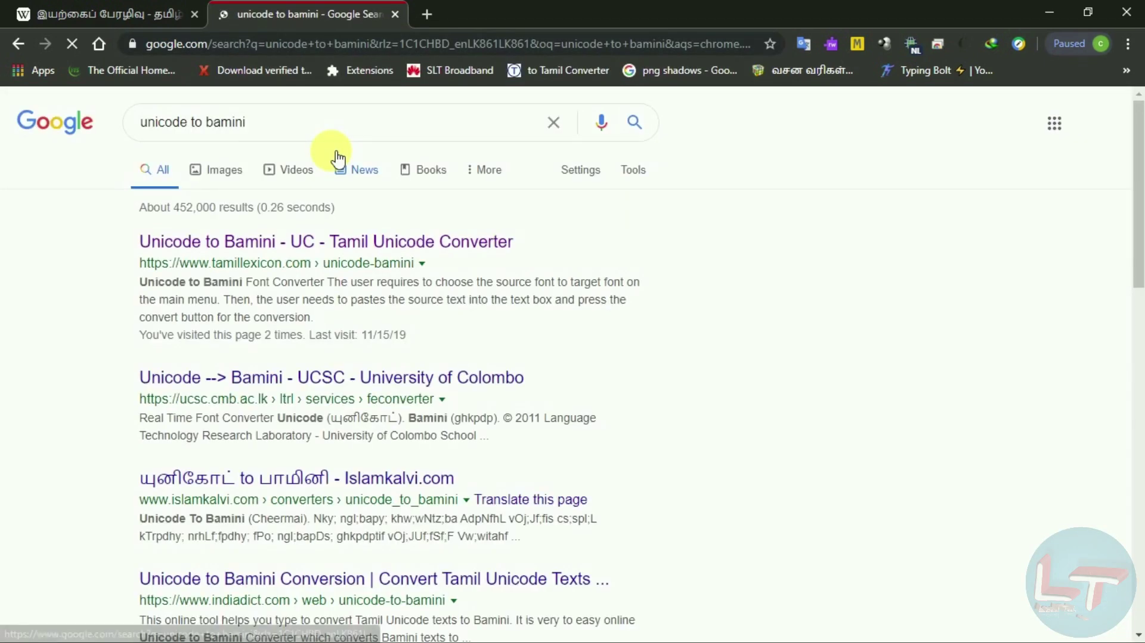
{"action": "left_click", "coordinate": [288, 249]}
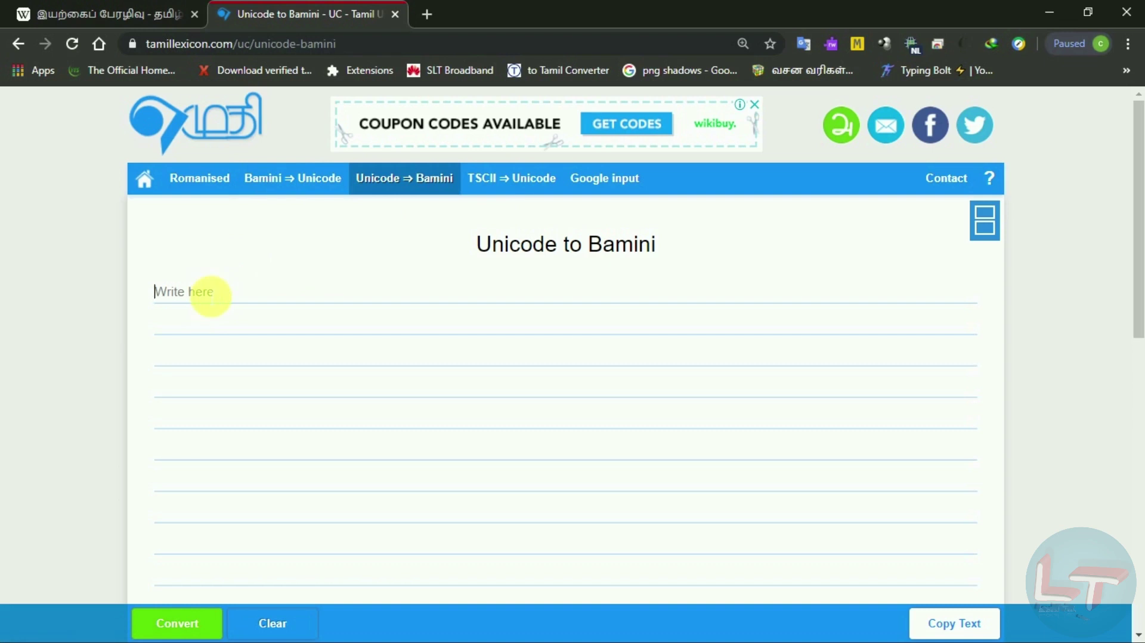
Paste the Tamil paragraph, convert it to Bamini, and select all the converted text.
{"action": "key", "text": "ctrl+v"}
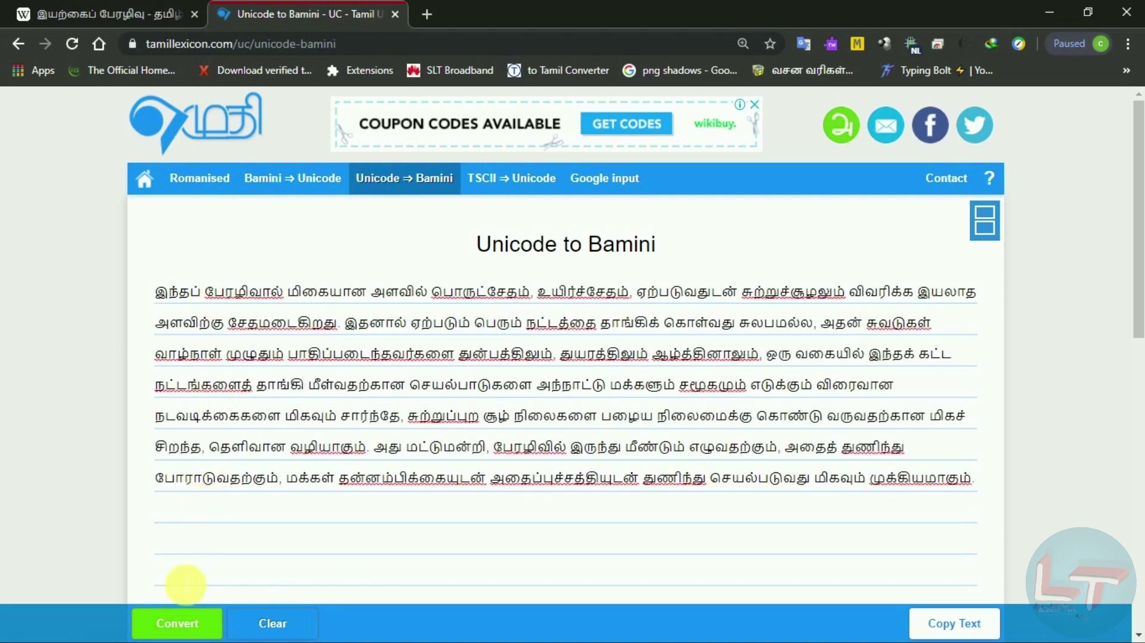
{"action": "left_click", "coordinate": [177, 624]}
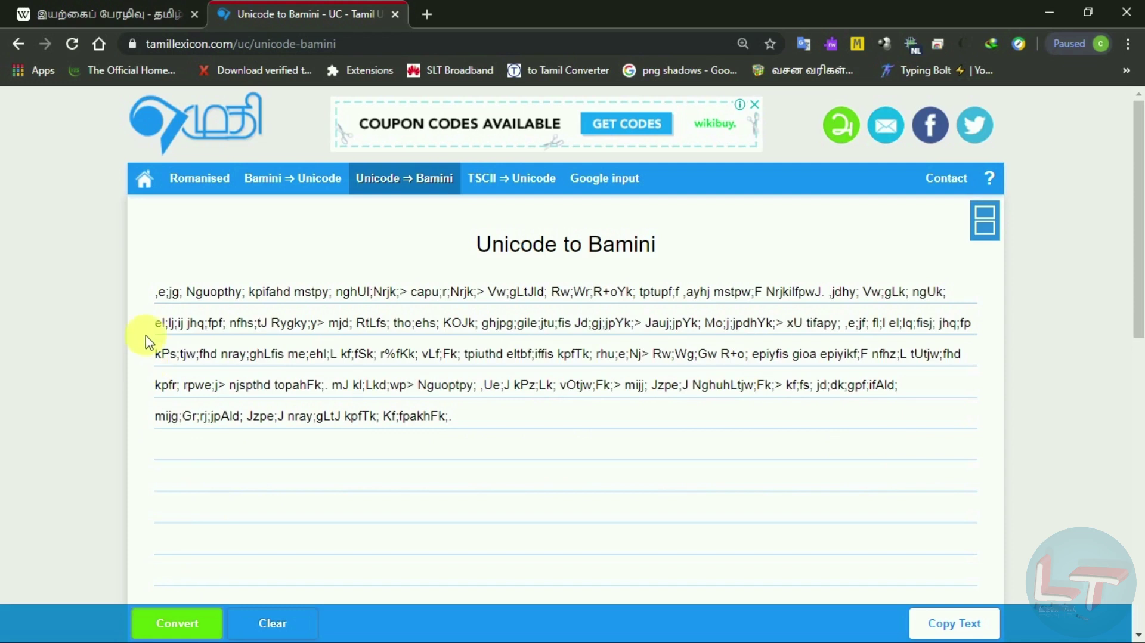
{"action": "left_click", "coordinate": [158, 292]}
{"action": "key", "text": "ctrl+a"}
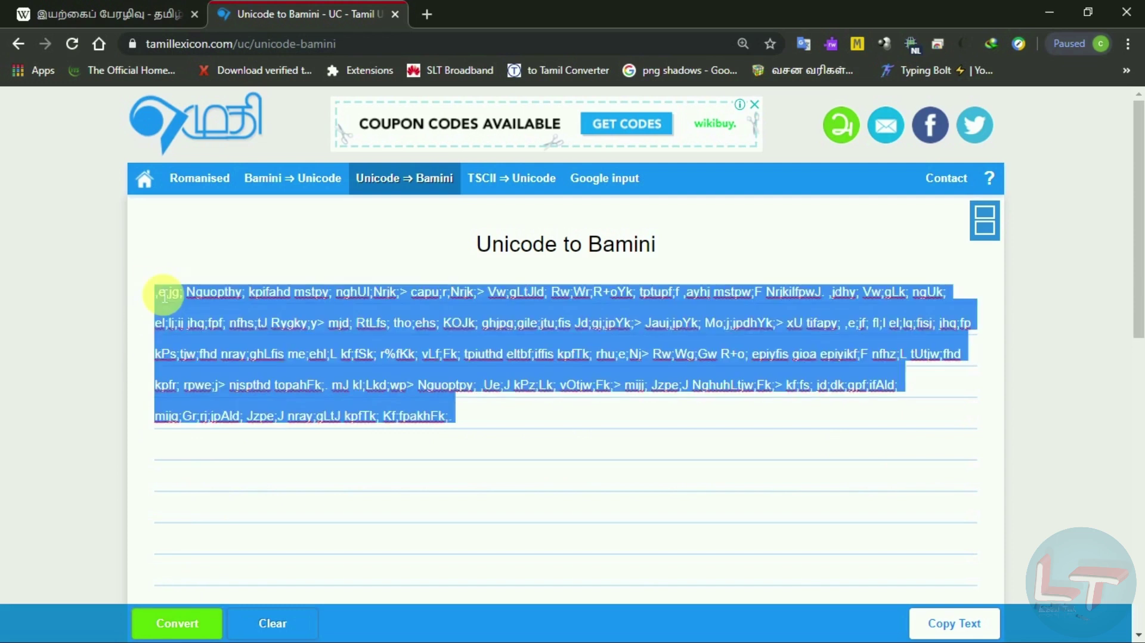
{"action": "key", "text": "super"}
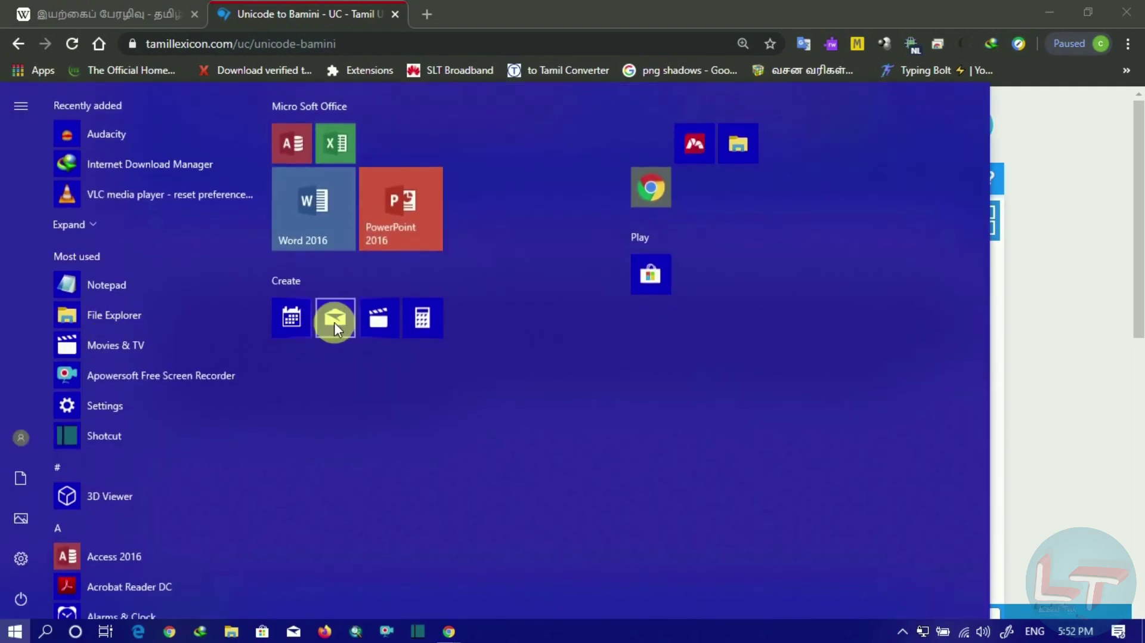
Paste the Bamini text into a new Word 2016 document and set it in Kalaham font.
{"action": "left_click", "coordinate": [345, 205]}
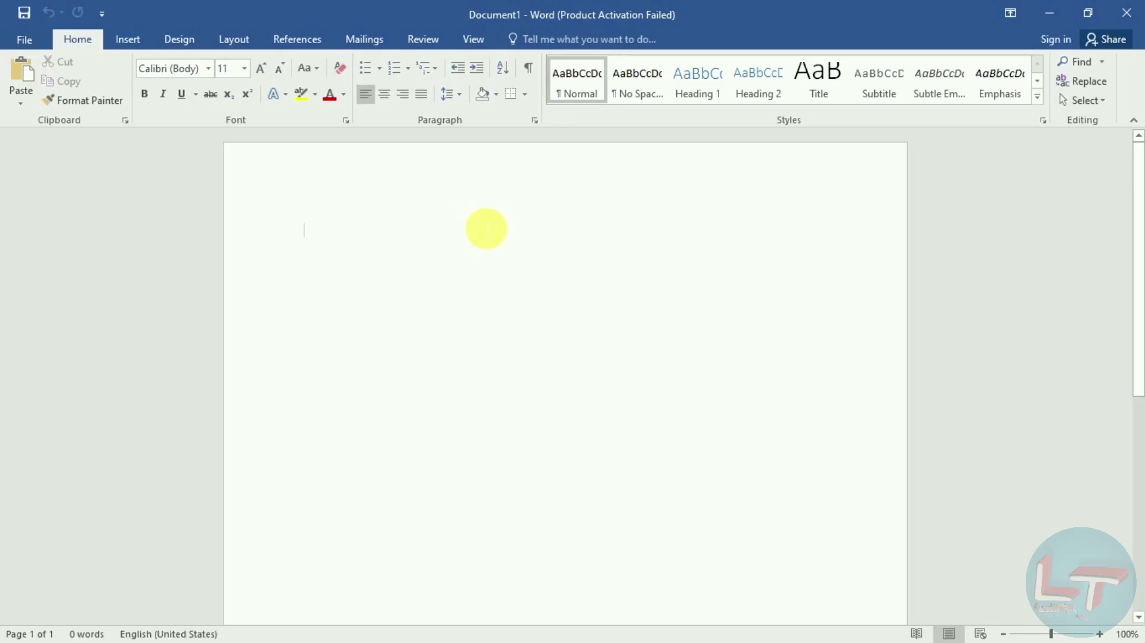
{"action": "key", "text": "ctrl+v"}
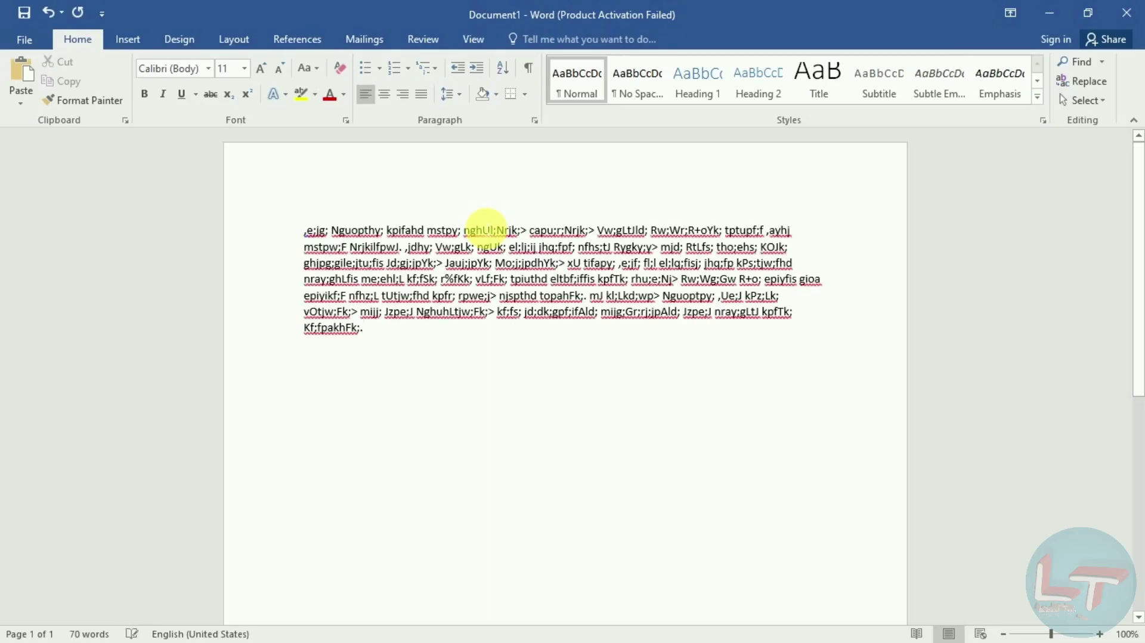
{"action": "key", "text": "ctrl+a"}
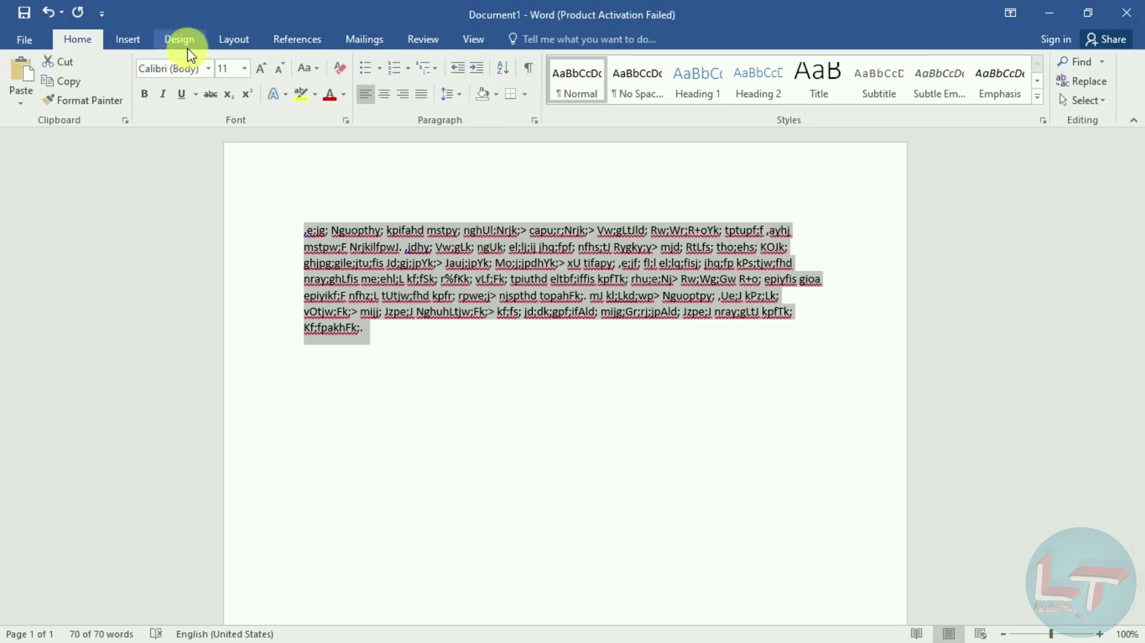
{"action": "left_click", "coordinate": [207, 68]}
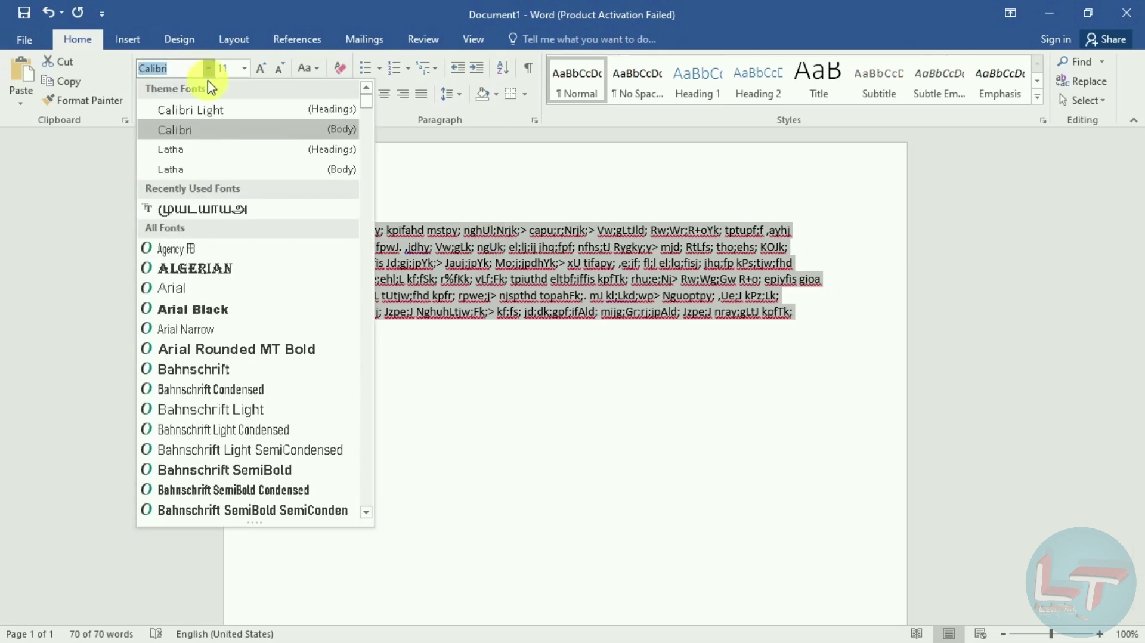
{"action": "left_click", "coordinate": [216, 210]}
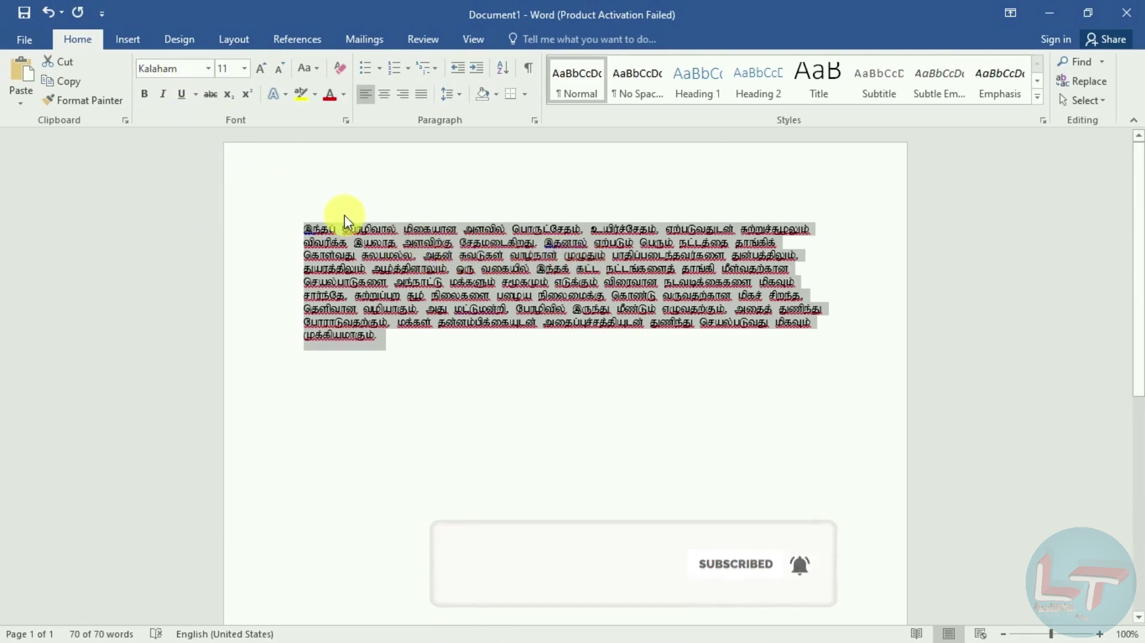
Copy the Kalaham paragraph from Word and clear the converter's text box in Chrome.
{"action": "left_click", "coordinate": [302, 226]}
{"action": "left_click_drag", "start_coordinate": [316, 234], "coordinate": [478, 345]}
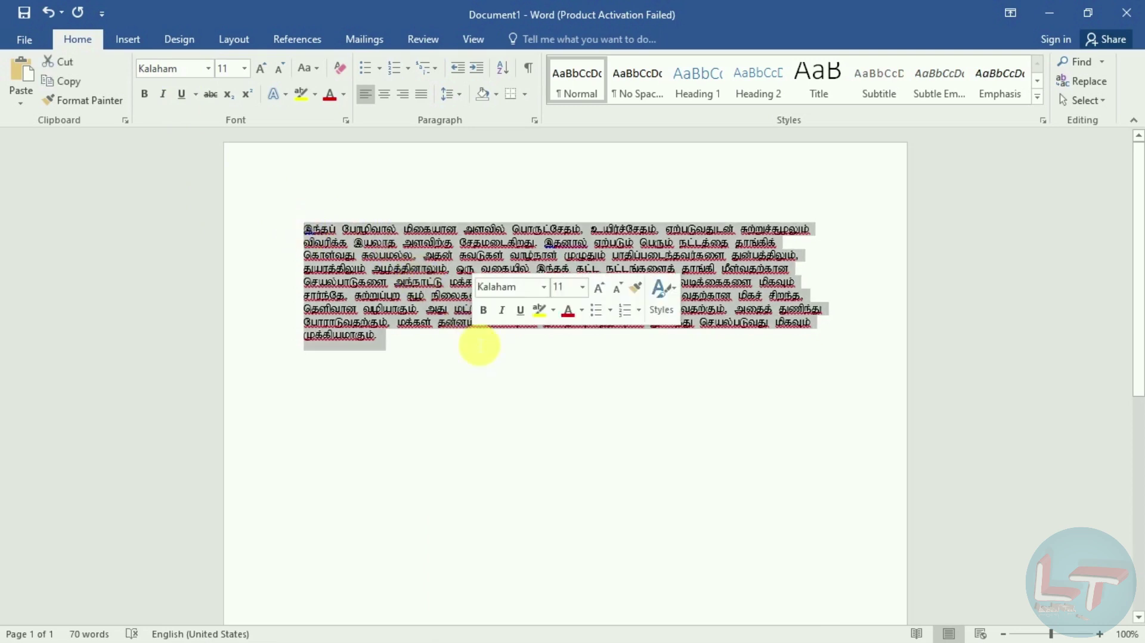
{"action": "right_click", "coordinate": [408, 263]}
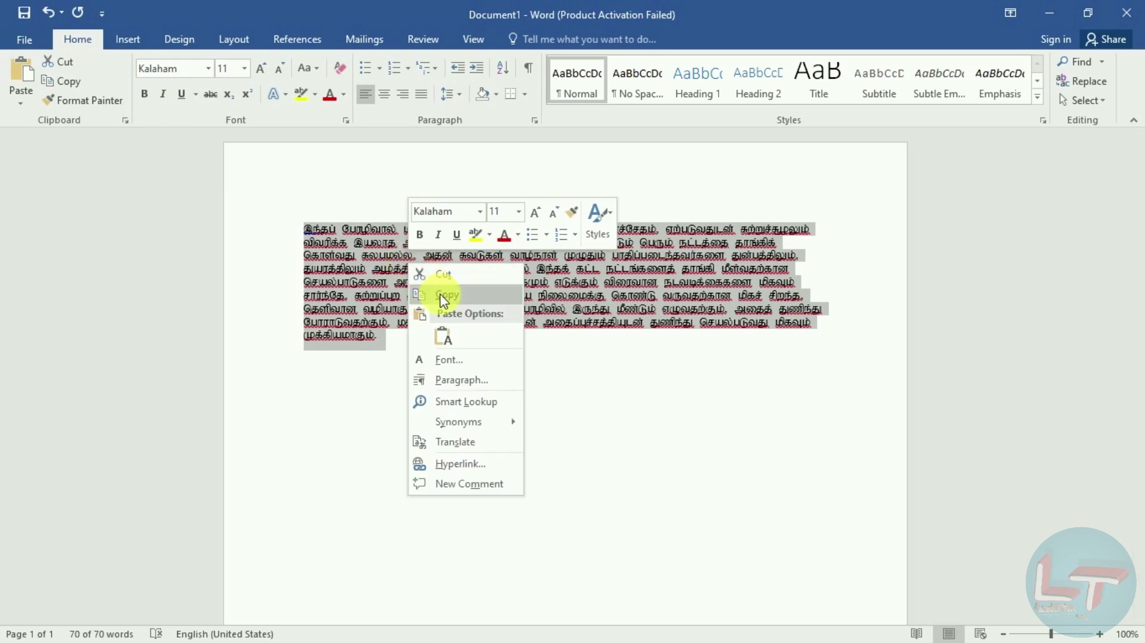
{"action": "left_click", "coordinate": [443, 296]}
{"action": "key", "text": "alt+Tab"}
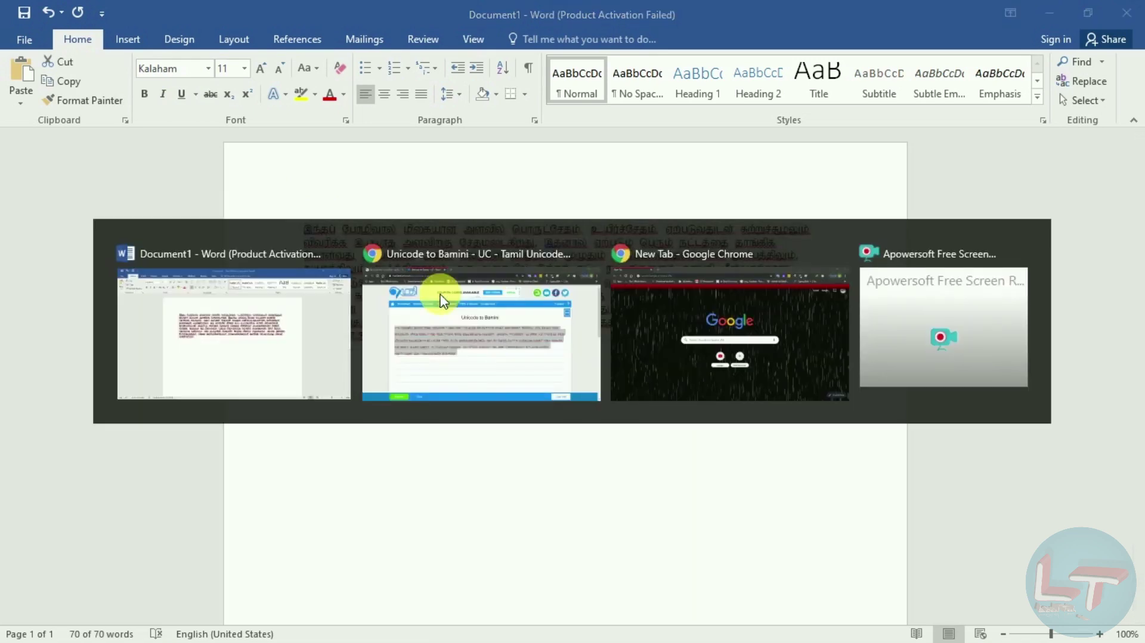
{"action": "key", "text": "BackSpace"}
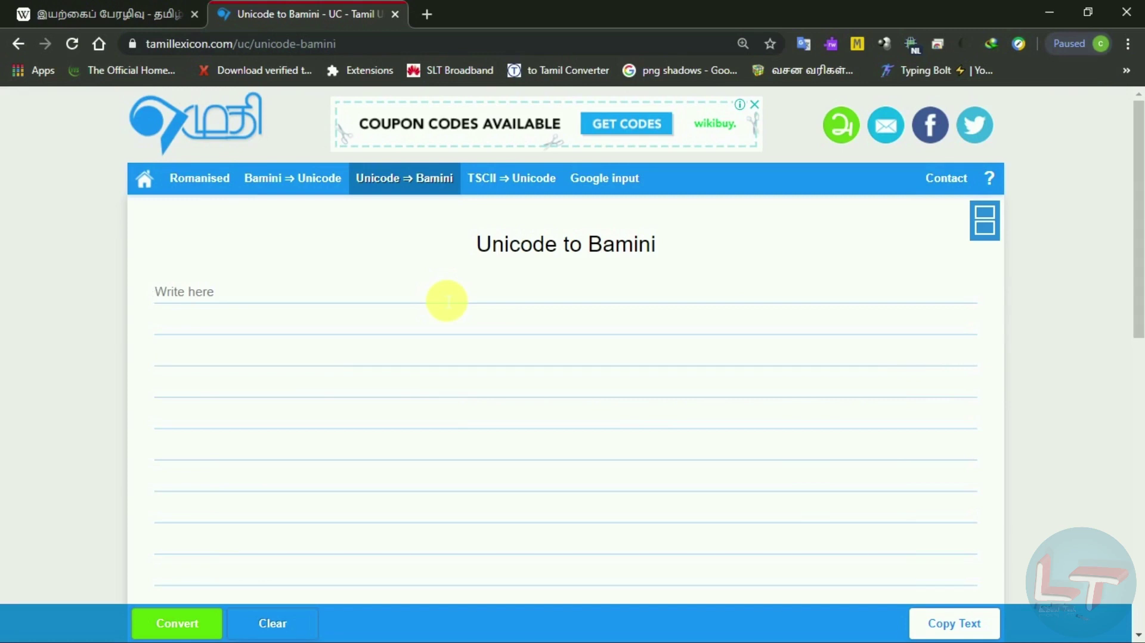
Paste the Bamini text into the Bamini ⇒ Unicode converter and convert it back to Tamil.
{"action": "key", "text": "ctrl+v"}
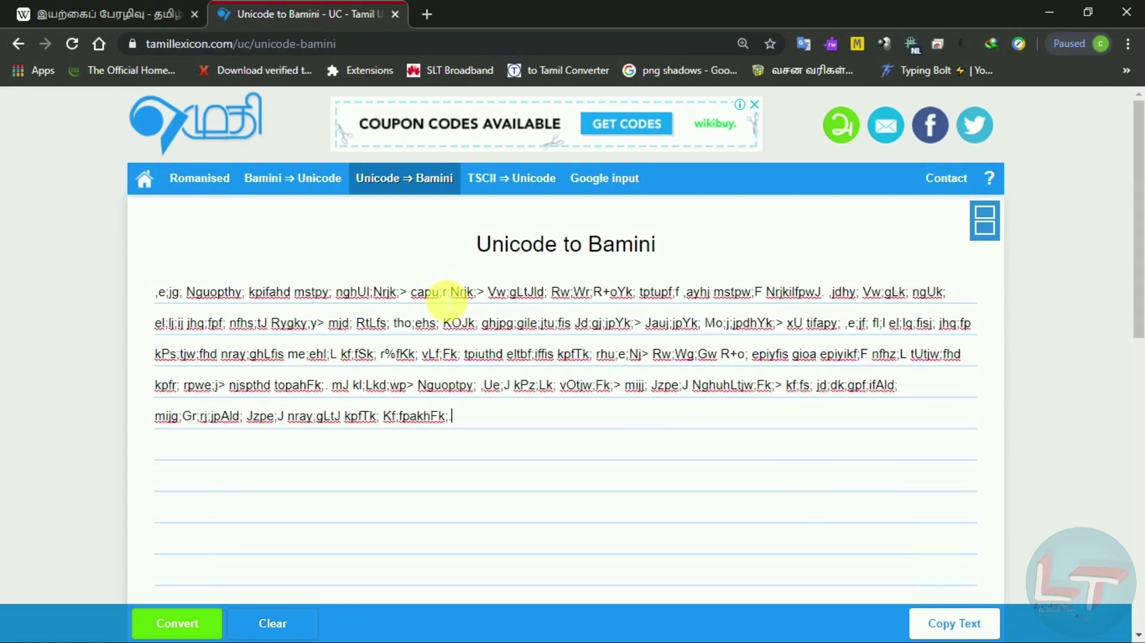
{"action": "left_click", "coordinate": [306, 190]}
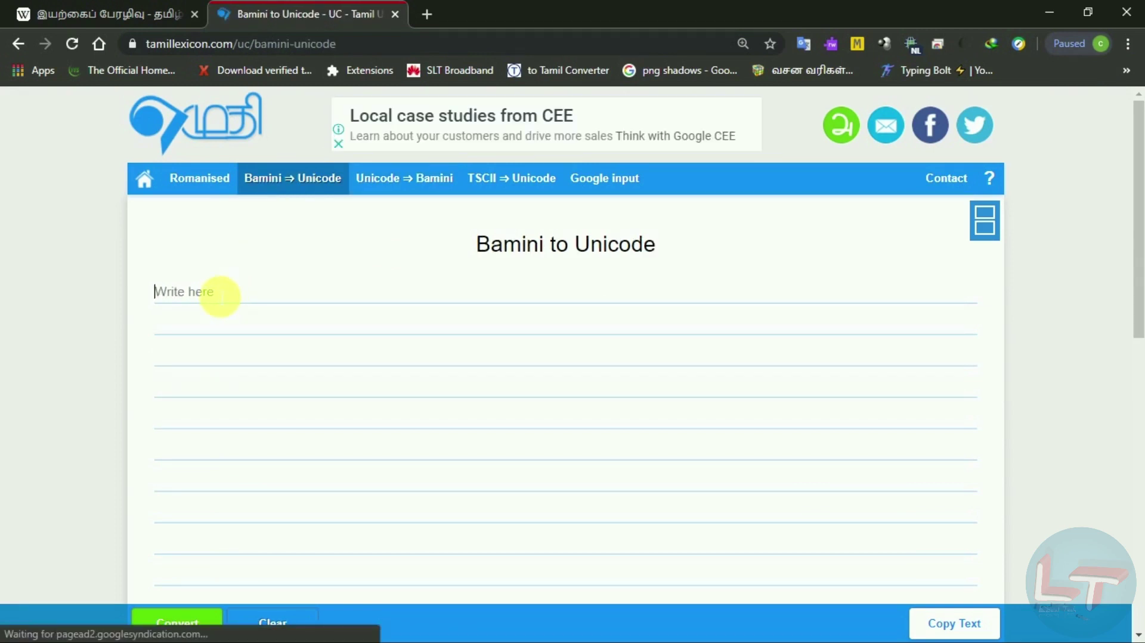
{"action": "key", "text": "ctrl+v"}
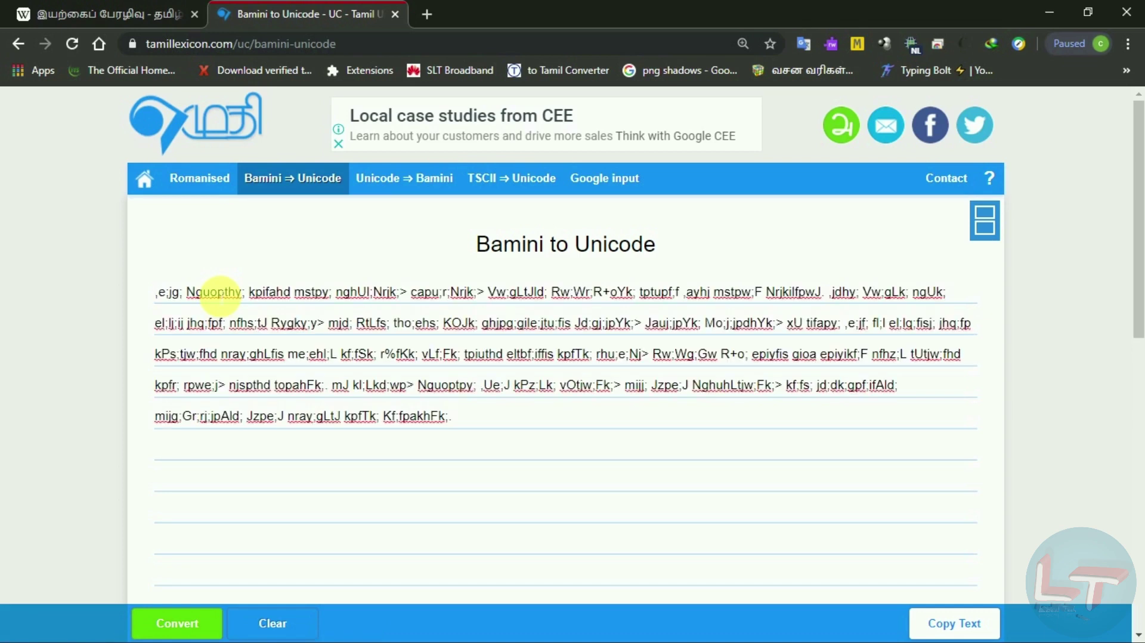
{"action": "left_click", "coordinate": [174, 629]}
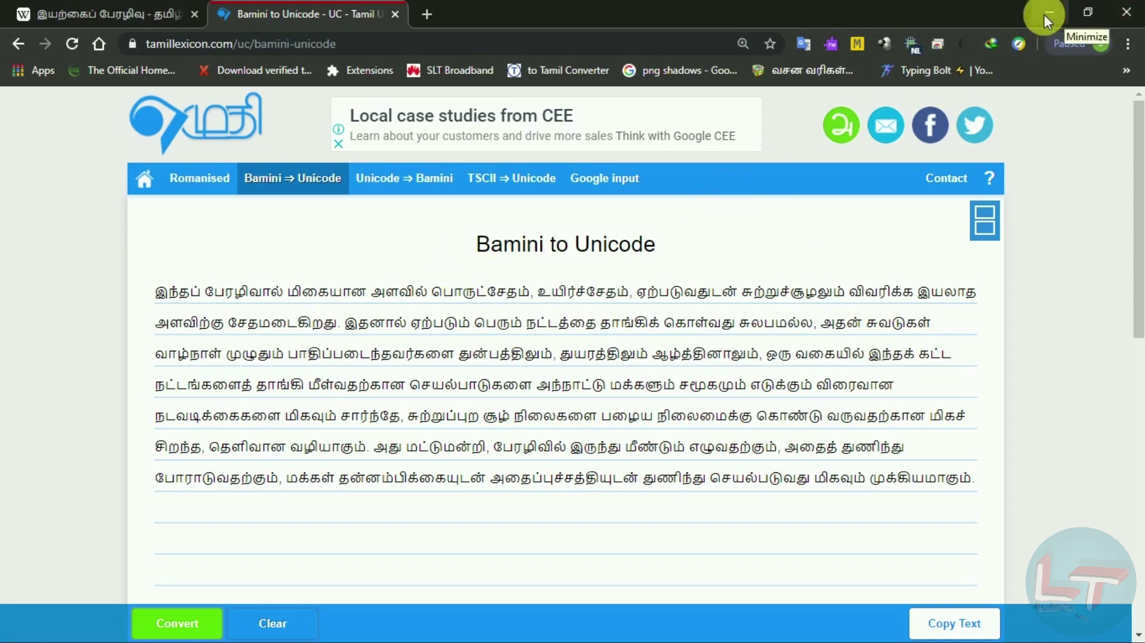
Open the NHM Converter product page from the pasted address in a new tab.
{"action": "key", "text": "alt+Tab"}
{"action": "key", "text": "Tab"}
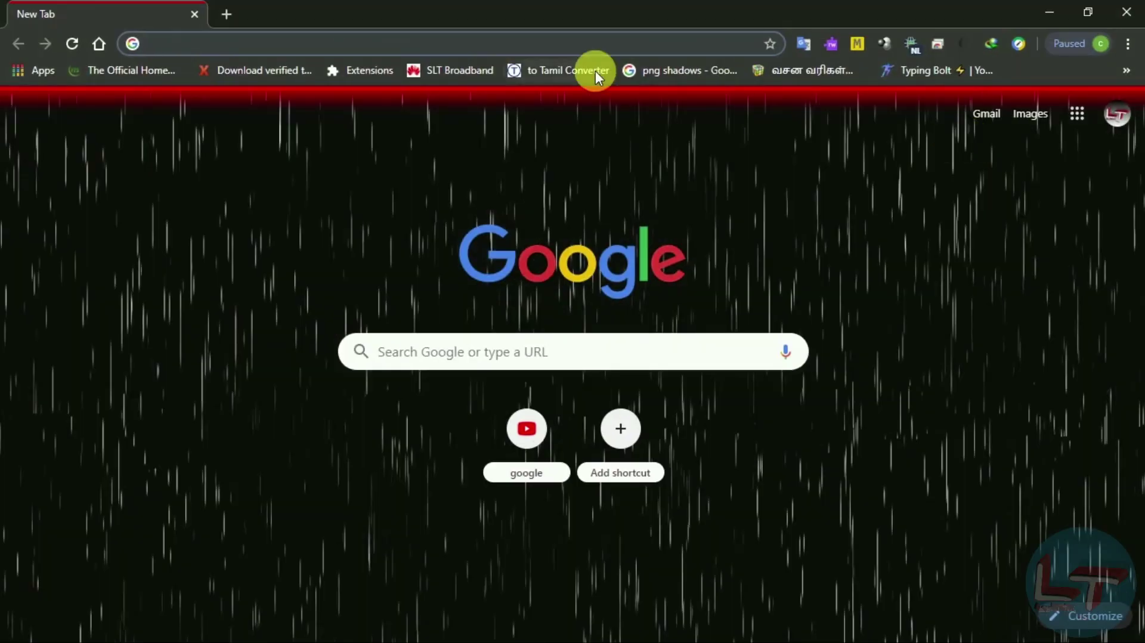
{"action": "key", "text": "ctrl+v"}
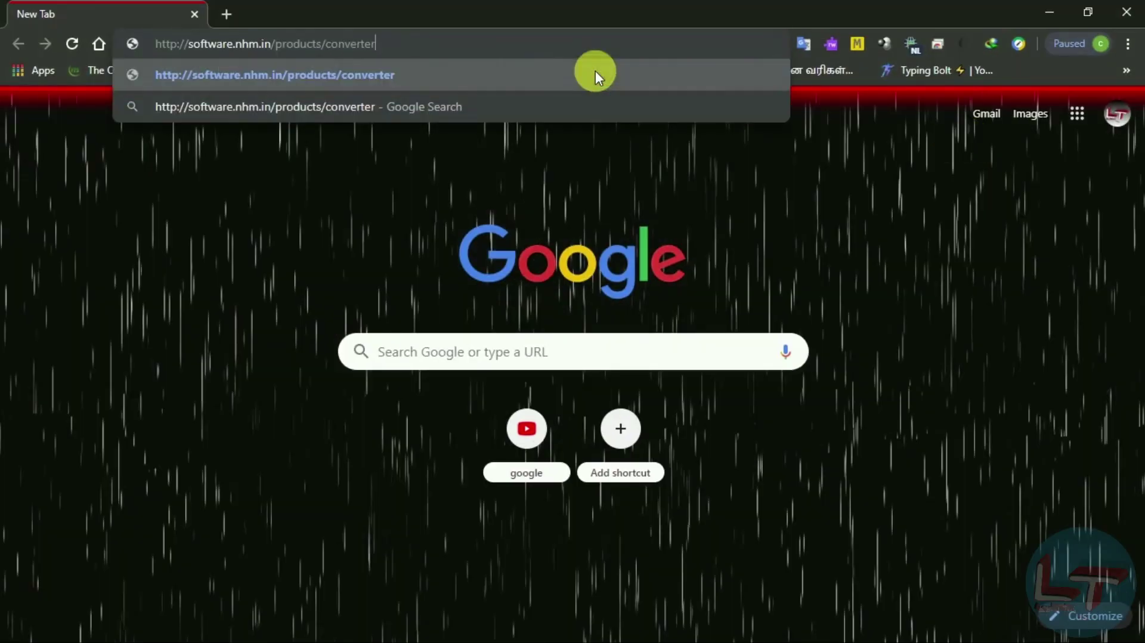
{"action": "key", "text": "Return"}
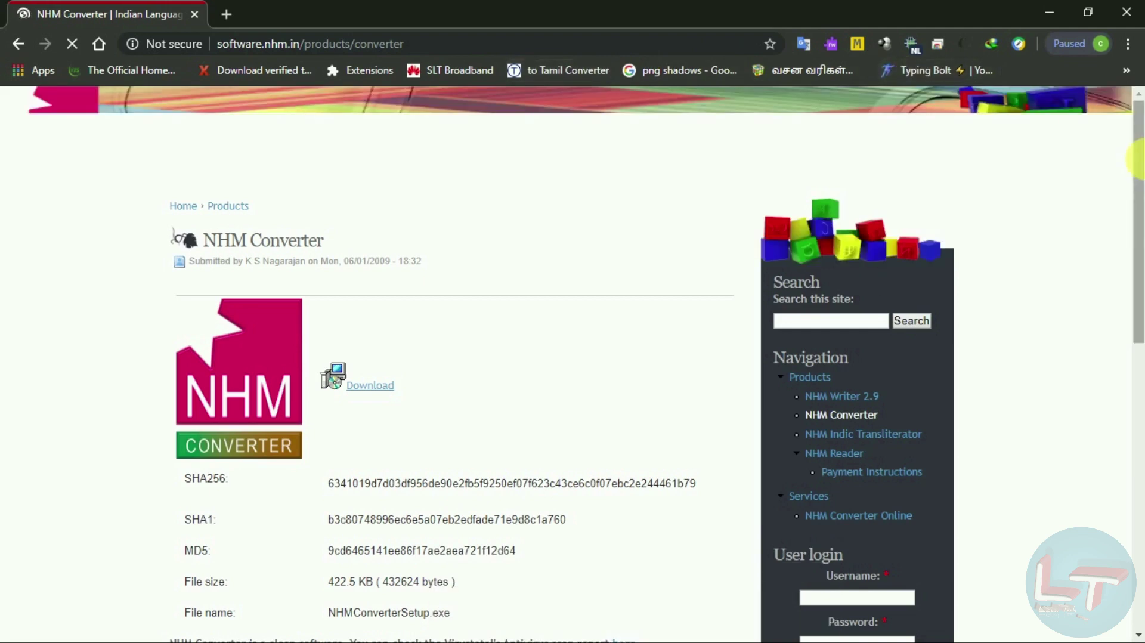
Download NHMConverterSetup.exe and run it from Chrome's download bar.
{"action": "scroll", "coordinate": [1140, 206], "scroll_direction": "down", "scroll_amount": 2}
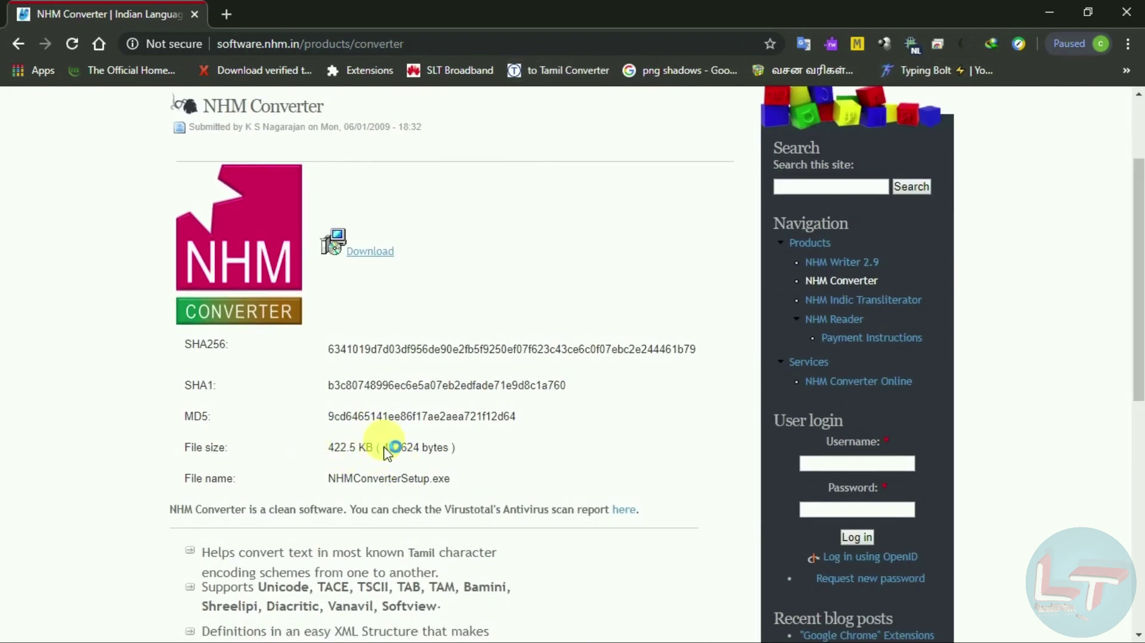
{"action": "left_click", "coordinate": [301, 452]}
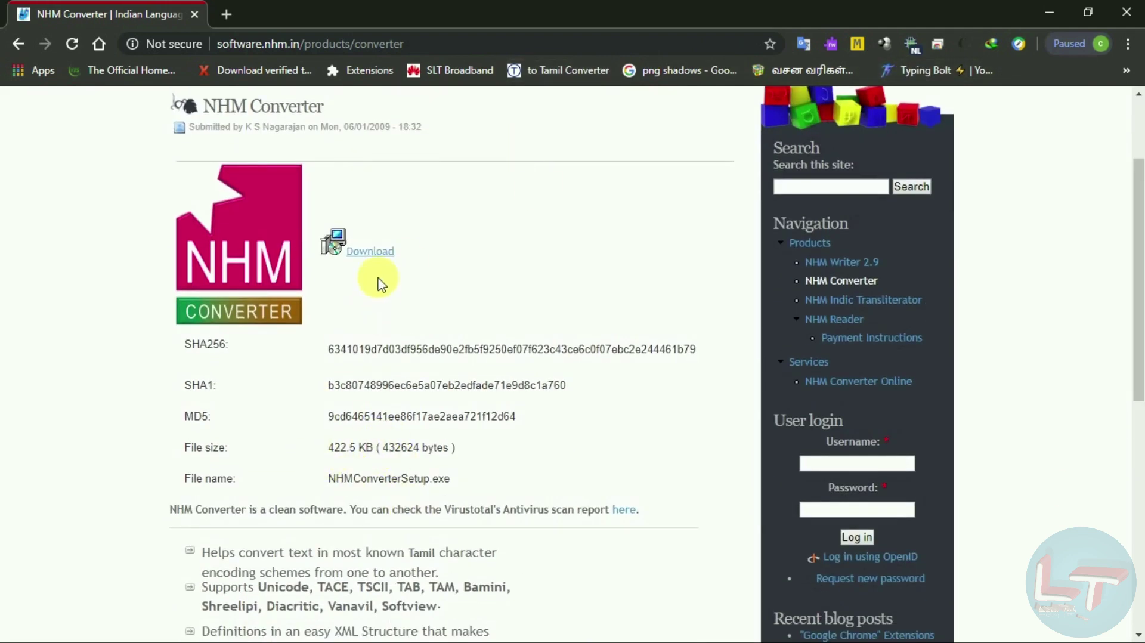
{"action": "left_click", "coordinate": [377, 253]}
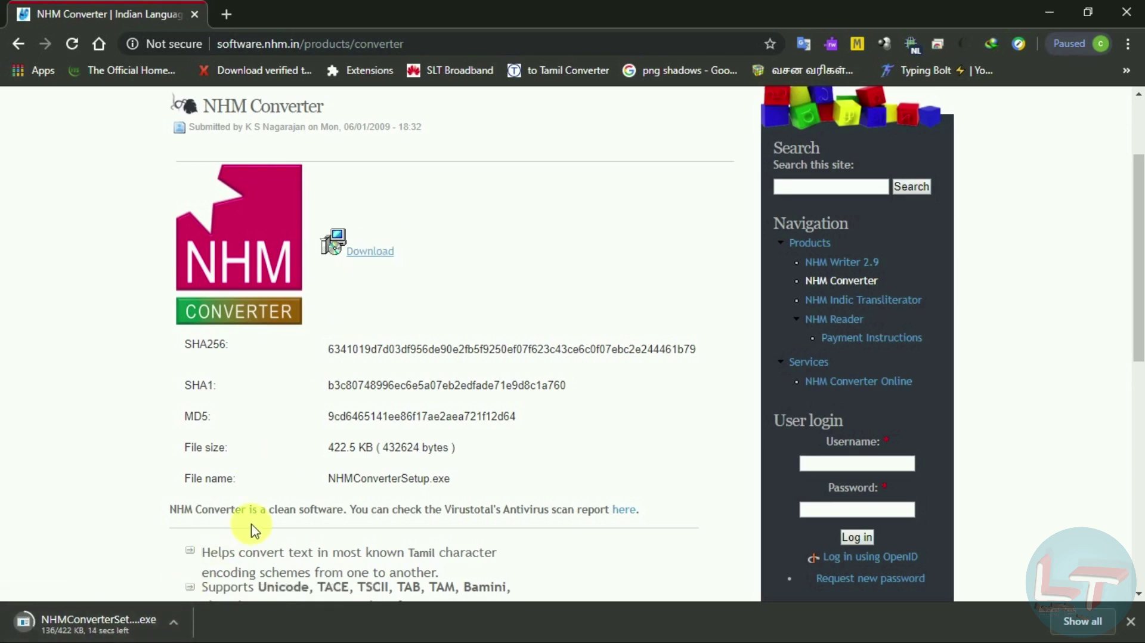
{"action": "scroll", "coordinate": [341, 432], "scroll_direction": "down", "scroll_amount": 2}
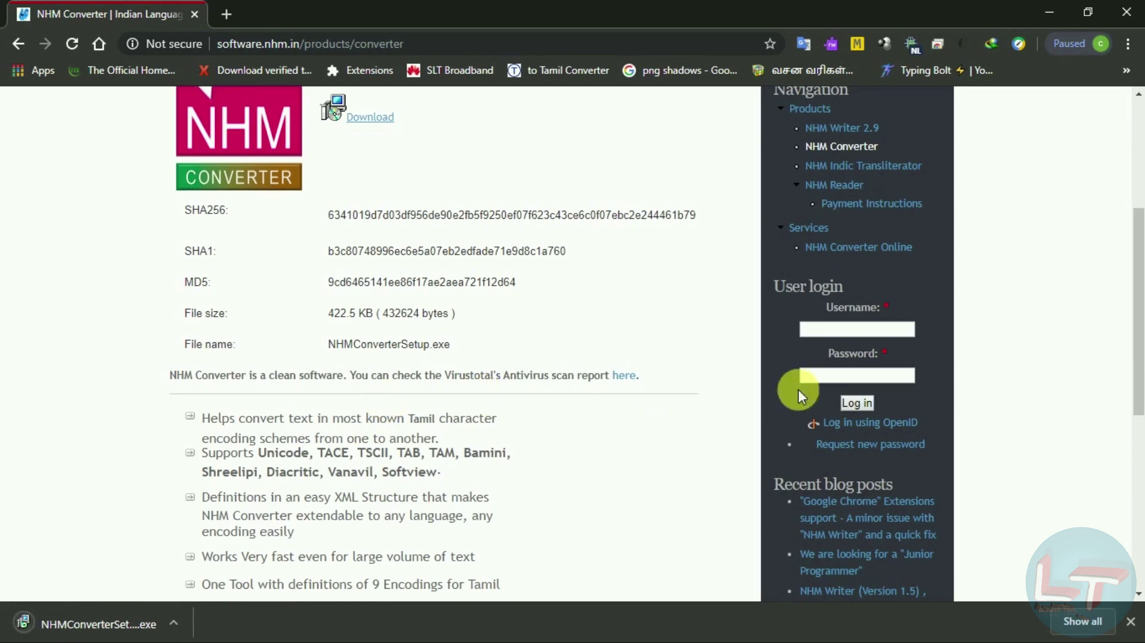
{"action": "left_click", "coordinate": [135, 618]}
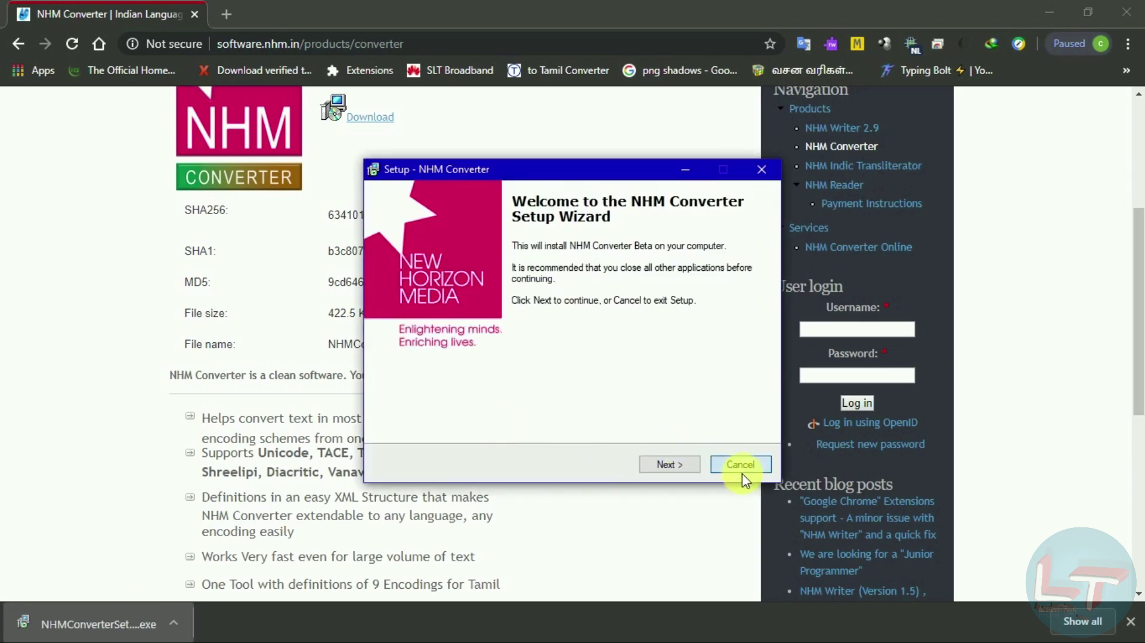
Accept the license and keep the default install location and Start menu folder.
{"action": "left_click", "coordinate": [740, 466]}
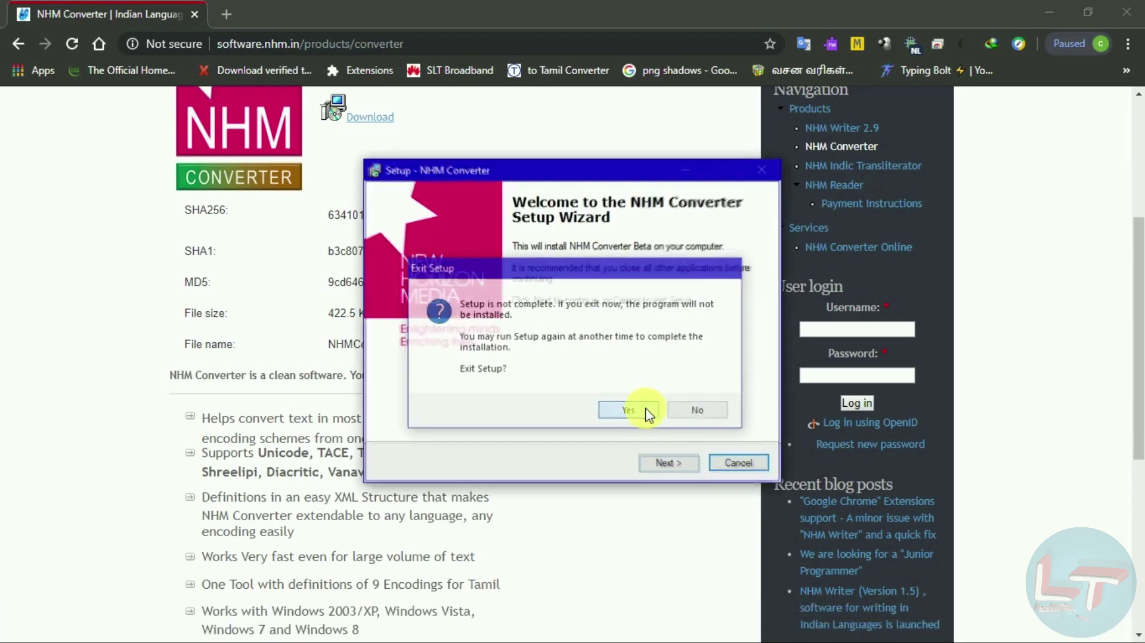
{"action": "left_click", "coordinate": [662, 463]}
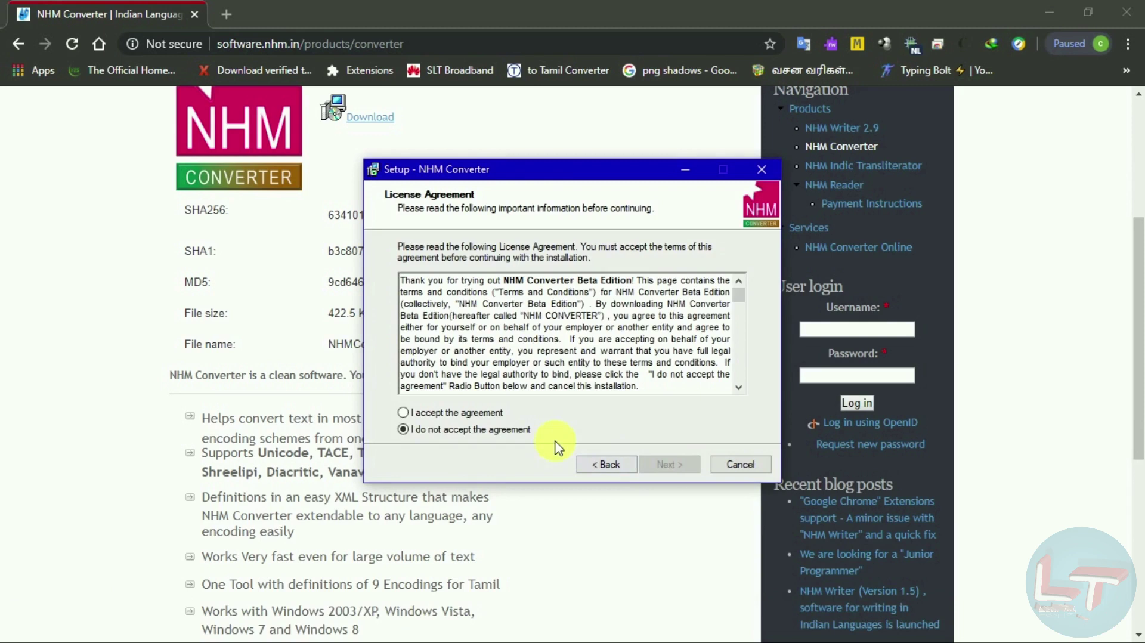
{"action": "left_click", "coordinate": [403, 412]}
{"action": "left_click", "coordinate": [685, 467]}
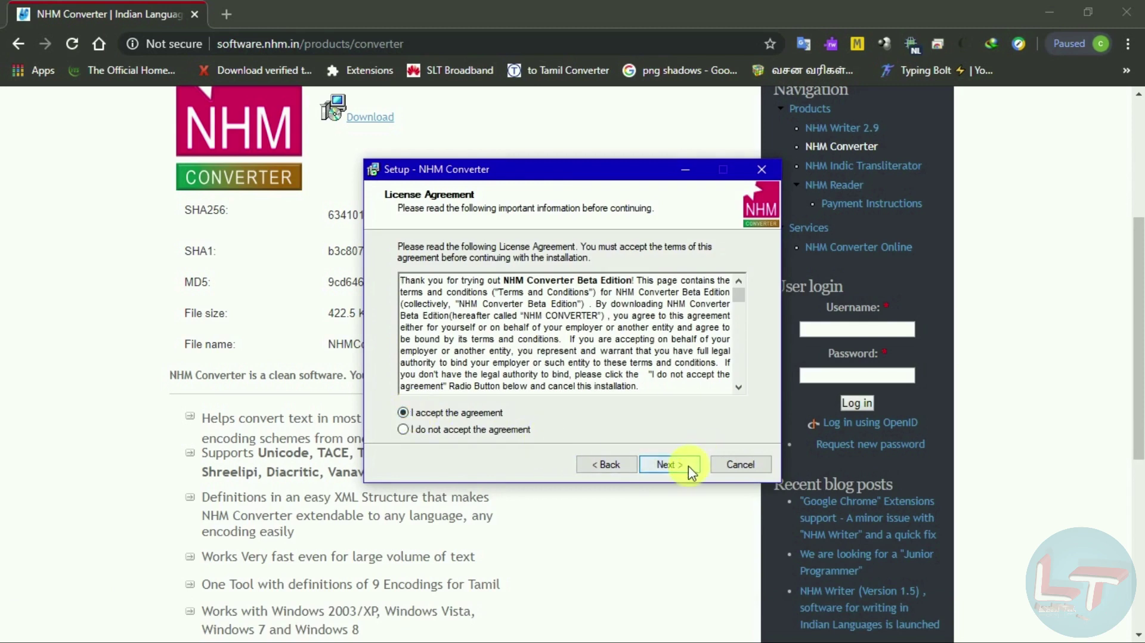
{"action": "left_click", "coordinate": [688, 467]}
{"action": "left_click", "coordinate": [689, 468]}
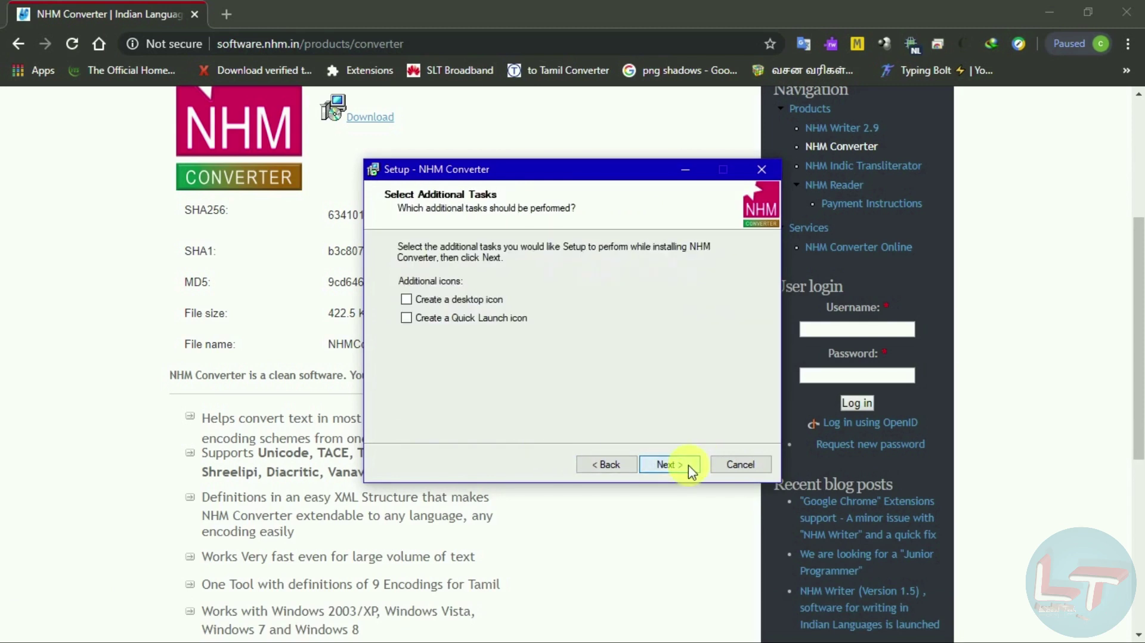
Add desktop and Quick Launch icons, install, and finish setup with NHM Converter launching.
{"action": "left_click", "coordinate": [406, 300]}
{"action": "left_click", "coordinate": [409, 326]}
{"action": "left_click", "coordinate": [677, 471]}
{"action": "left_click", "coordinate": [670, 465]}
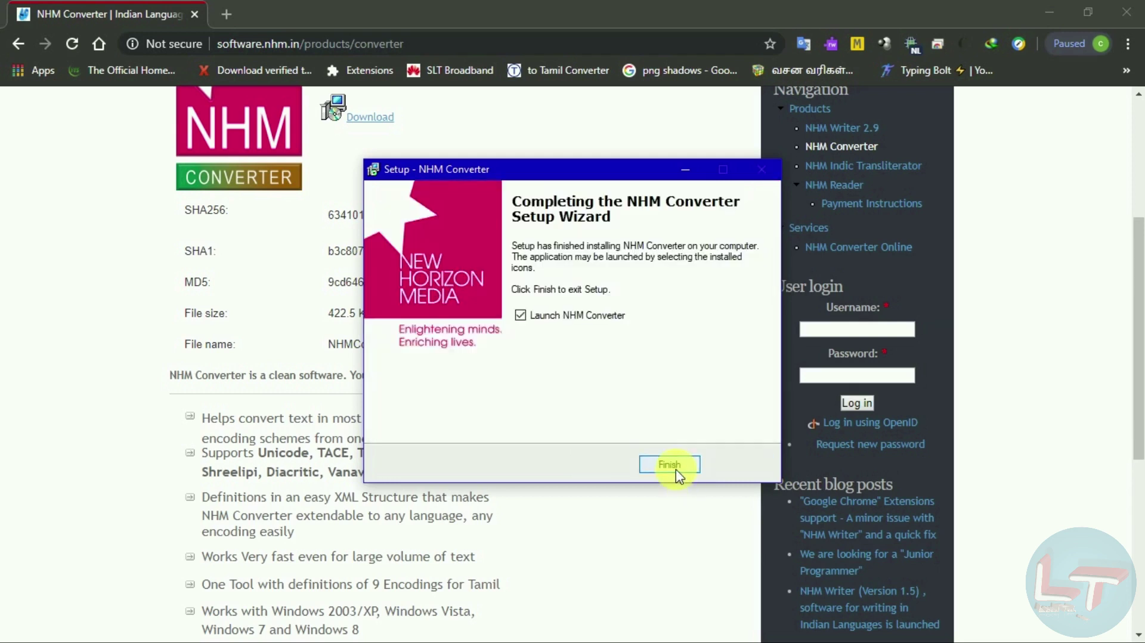
{"action": "left_click", "coordinate": [670, 464]}
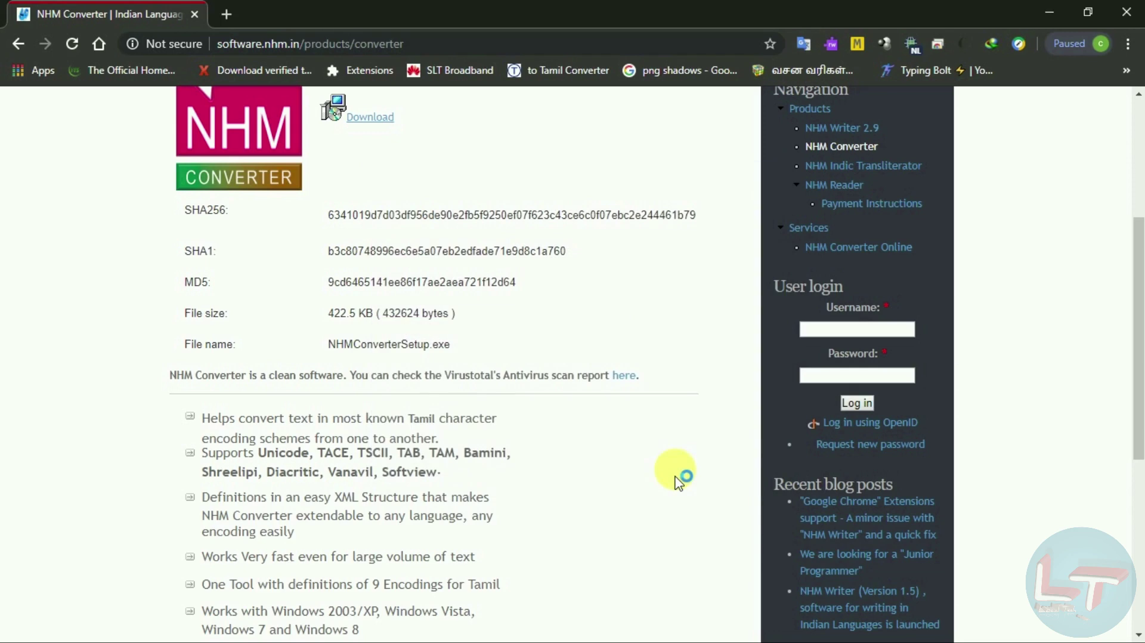
{"action": "left_click", "coordinate": [1111, 12]}
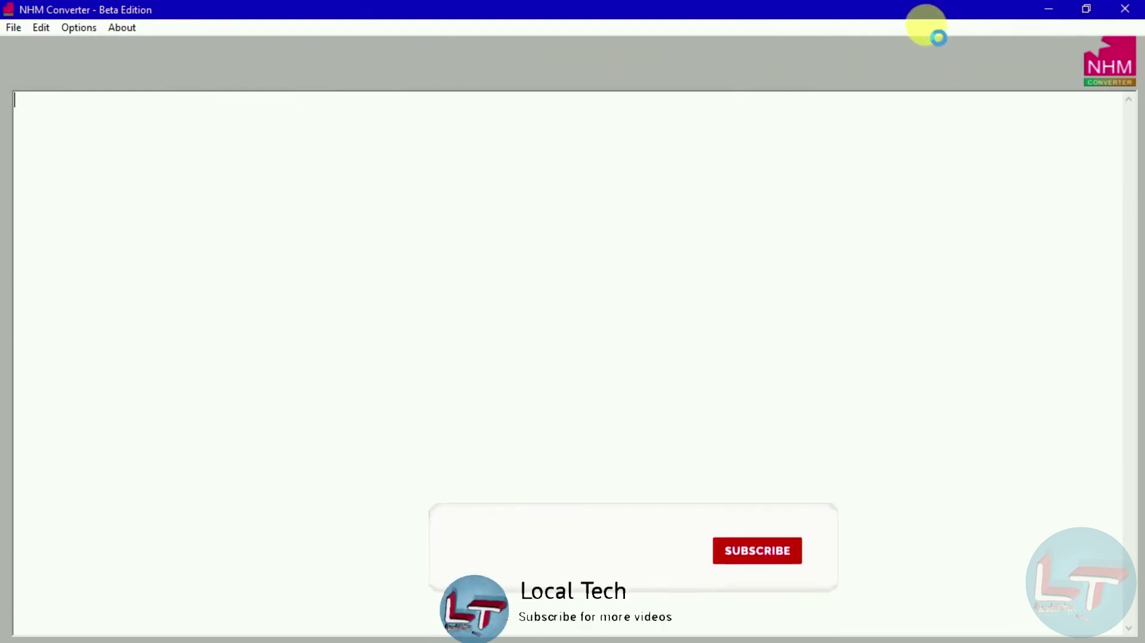
Copy the selected Tamil passage from the Wikipedia tab and return to NHM Converter.
{"action": "key", "text": "alt+Tab"}
{"action": "key", "text": "alt+Tab"}
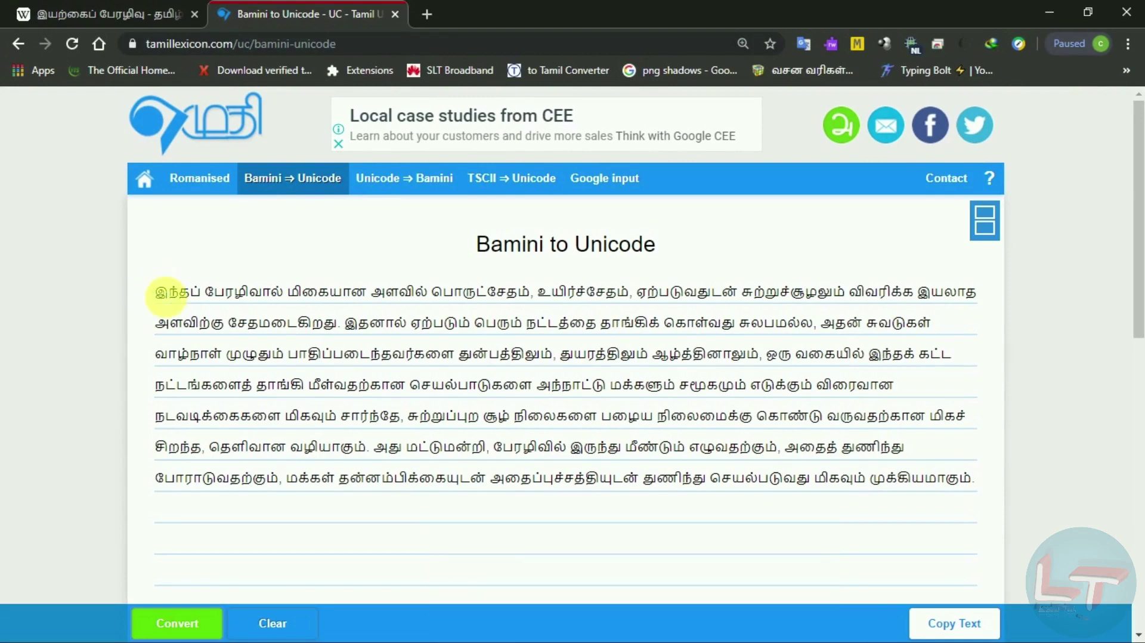
{"action": "key", "text": "ctrl+Tab"}
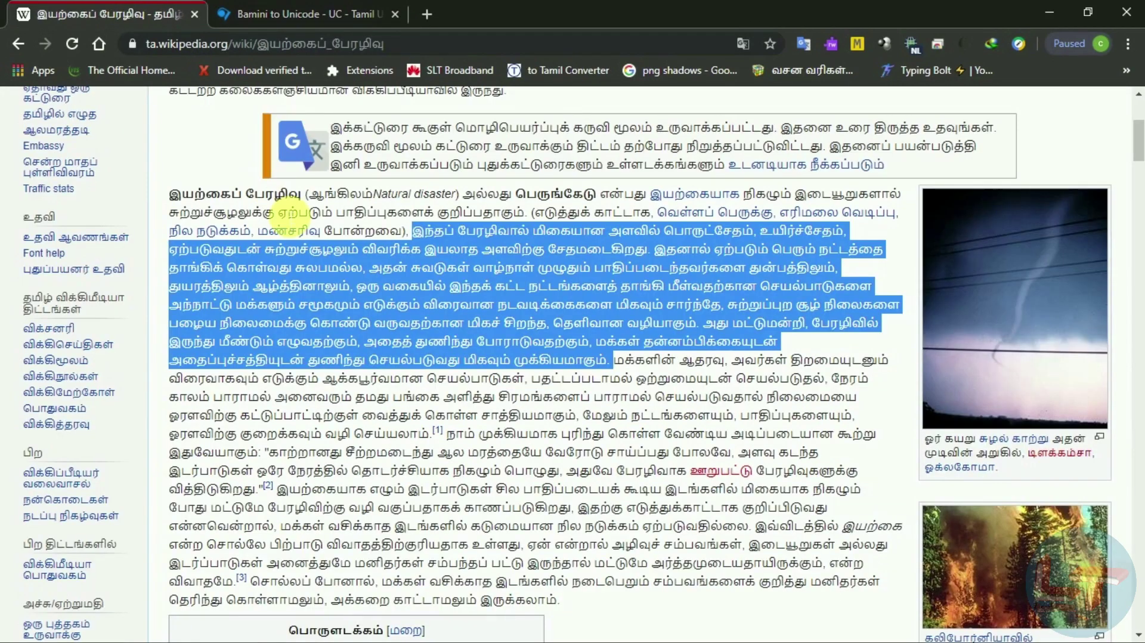
{"action": "right_click", "coordinate": [512, 258]}
{"action": "left_click", "coordinate": [542, 265]}
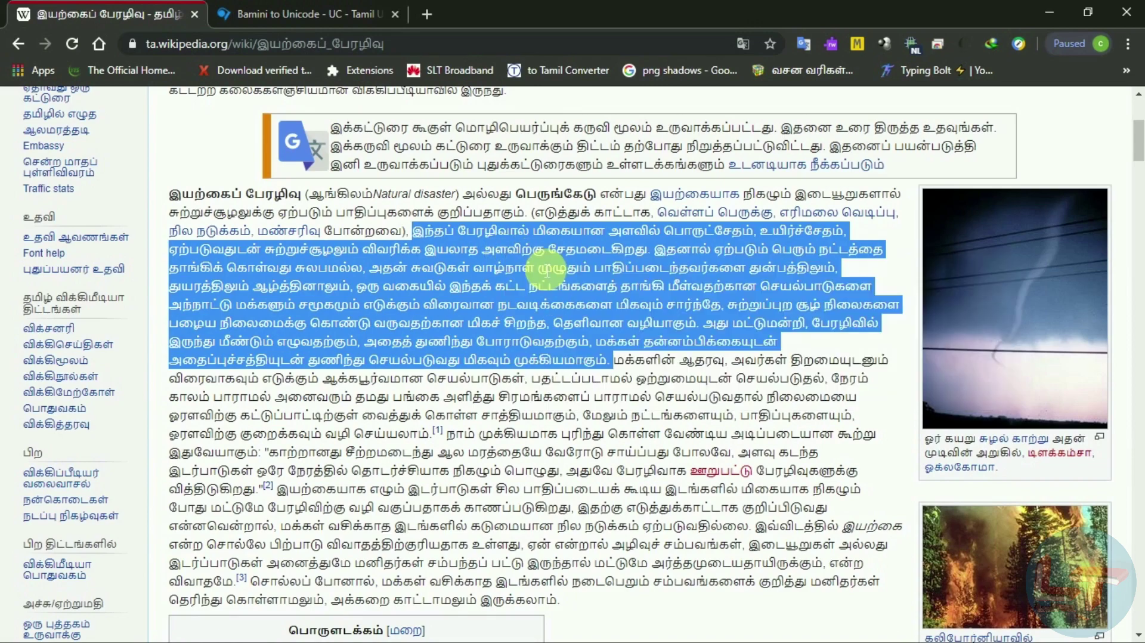
{"action": "key", "text": "alt+Tab"}
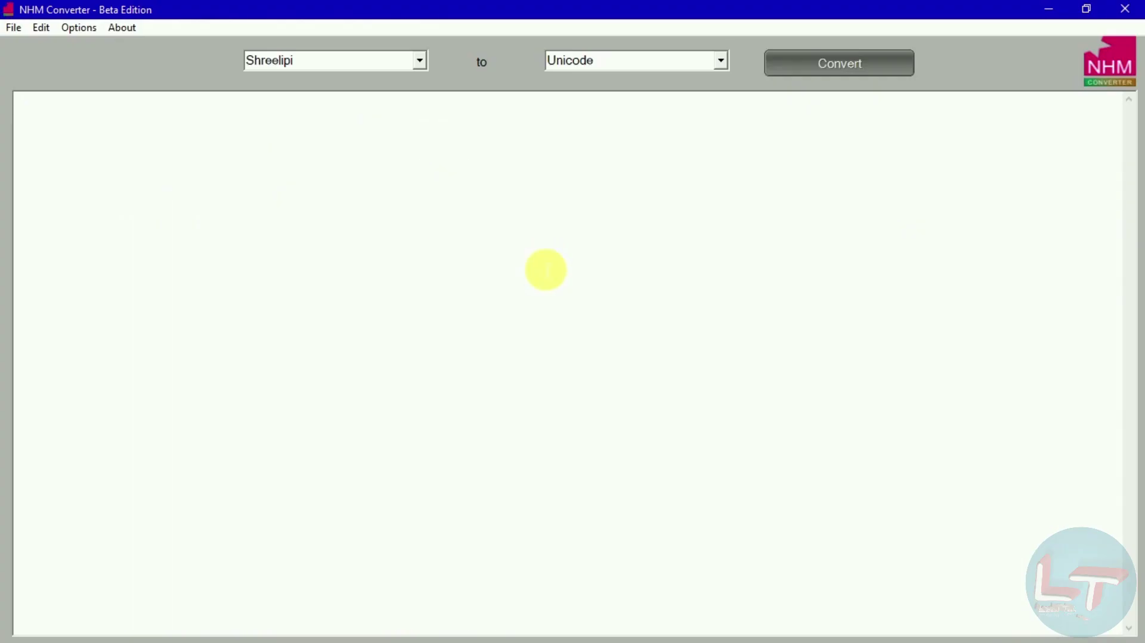
Set NHM Converter's source encoding to Unicode and target encoding to Bamini.
{"action": "left_click", "coordinate": [420, 59]}
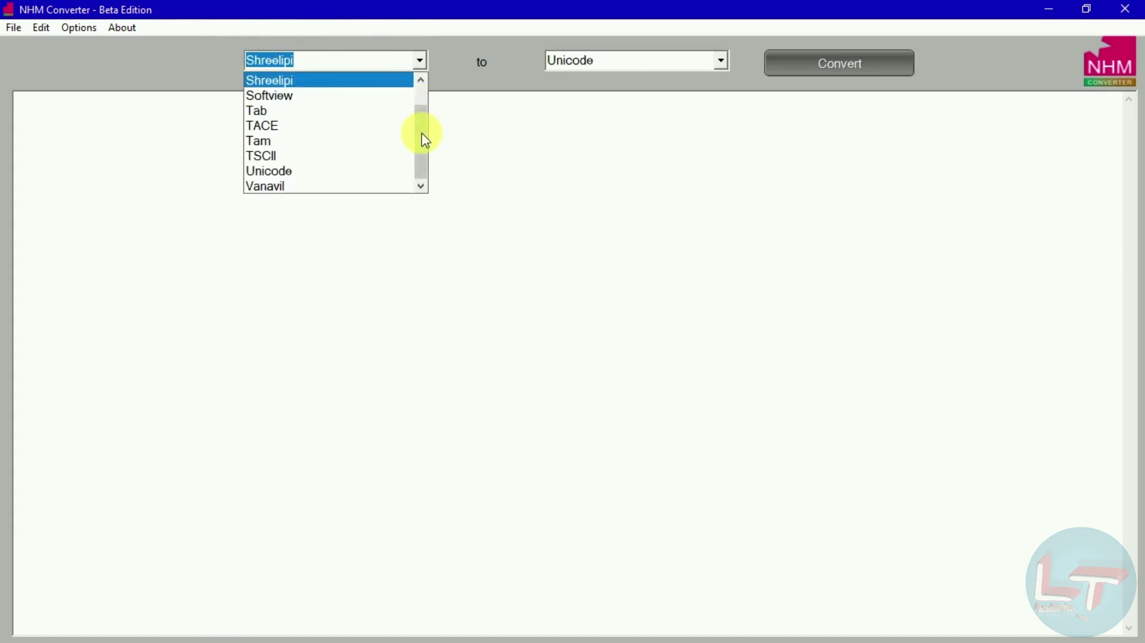
{"action": "left_click", "coordinate": [335, 173]}
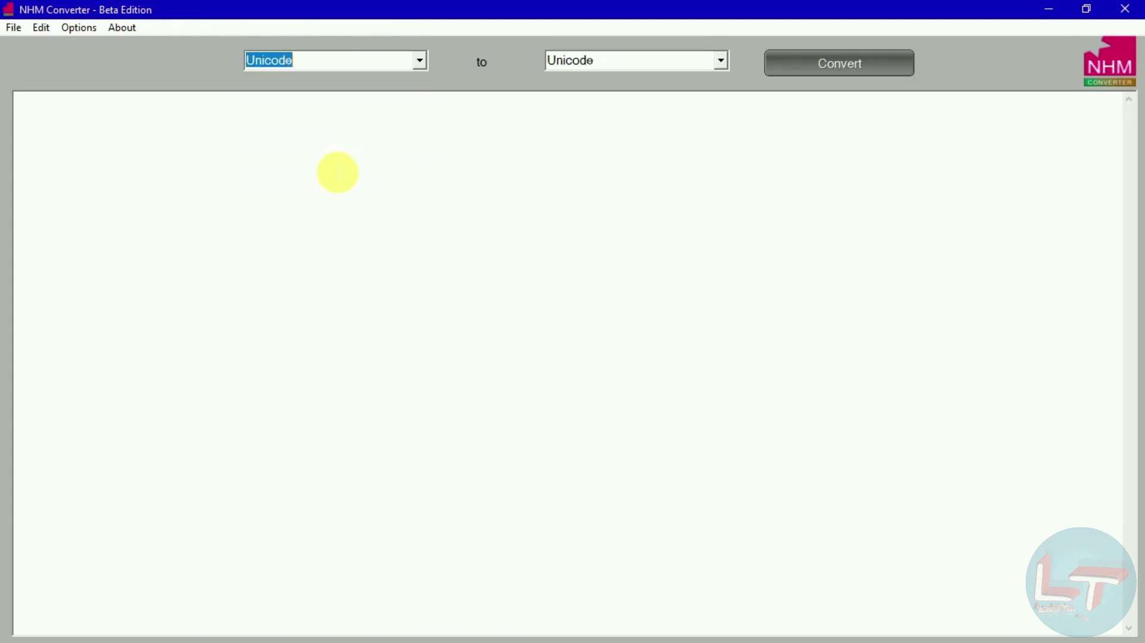
{"action": "left_click", "coordinate": [152, 135]}
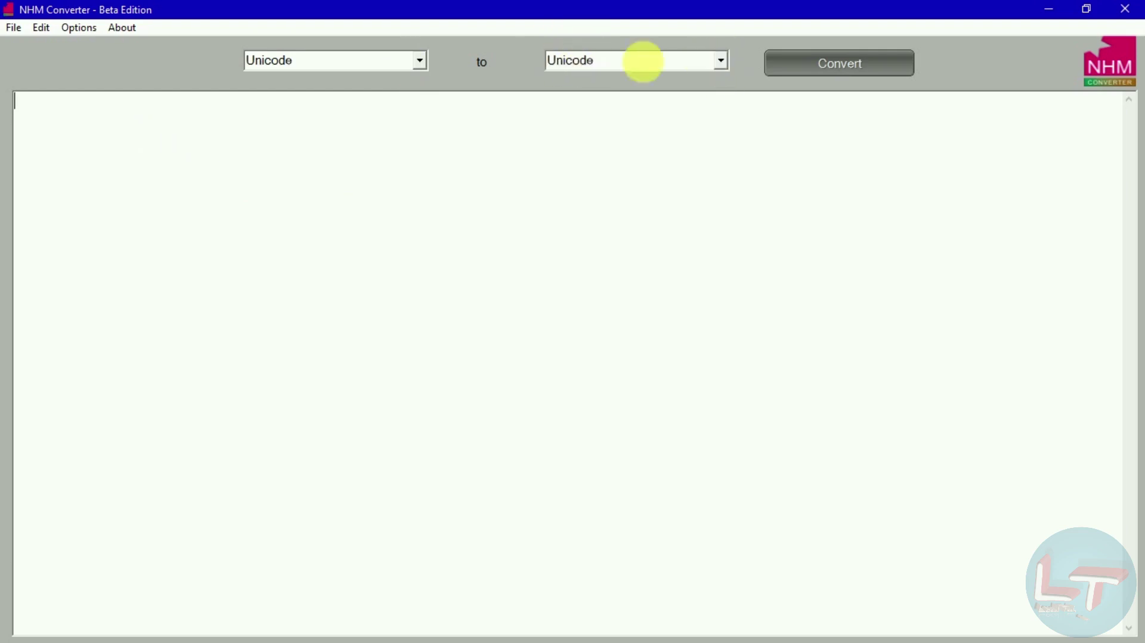
{"action": "left_click", "coordinate": [723, 66]}
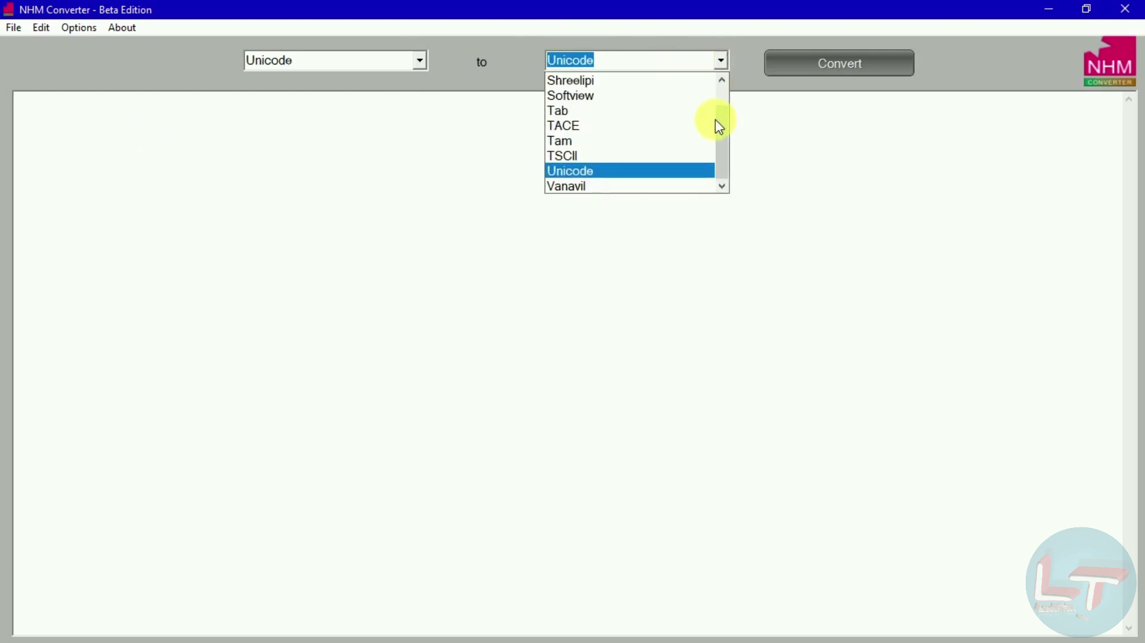
{"action": "left_click_drag", "start_coordinate": [722, 141], "coordinate": [723, 113]}
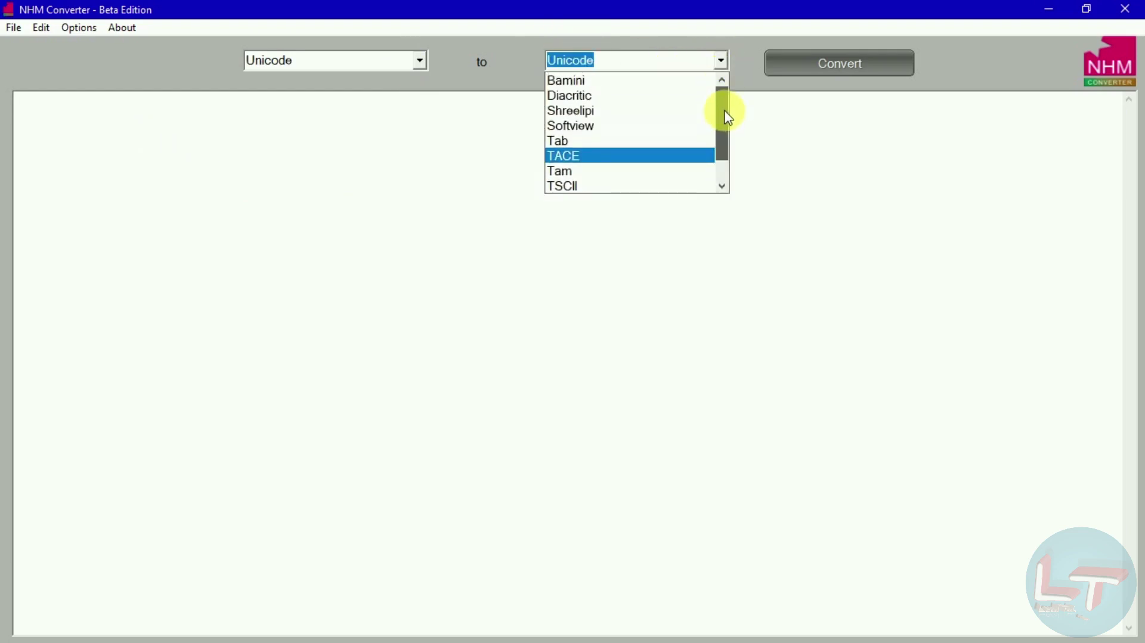
{"action": "left_click", "coordinate": [670, 82]}
Paste the Tamil passage into the text area and convert it to Bamini.
{"action": "left_click", "coordinate": [292, 168]}
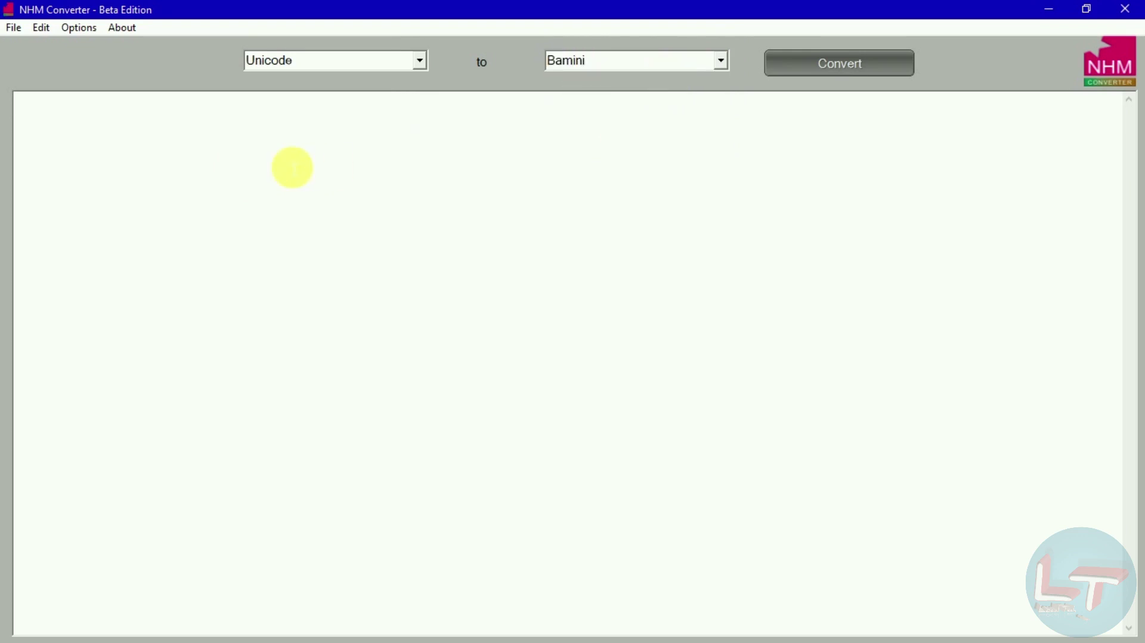
{"action": "key", "text": "ctrl+v"}
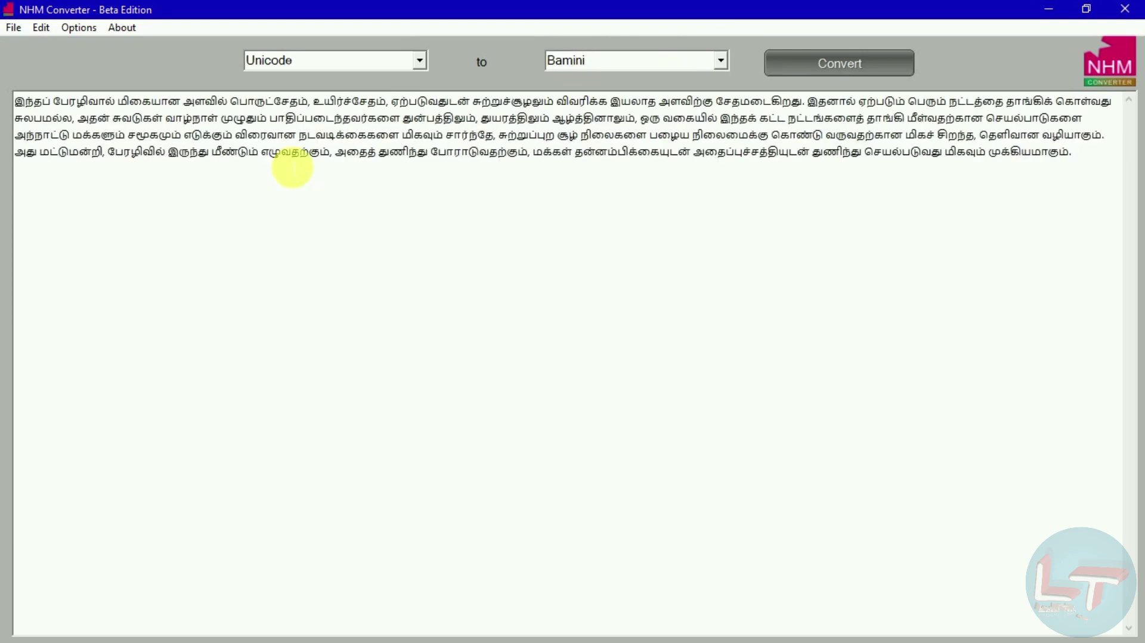
{"action": "left_click", "coordinate": [795, 62]}
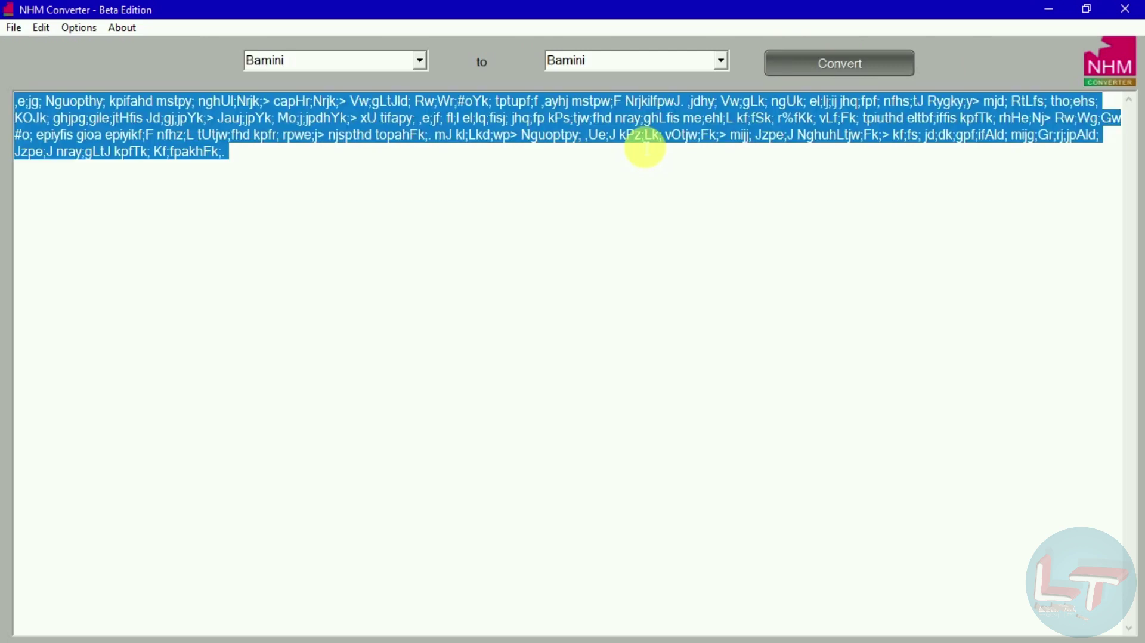
{"action": "key", "text": "alt+Tab"}
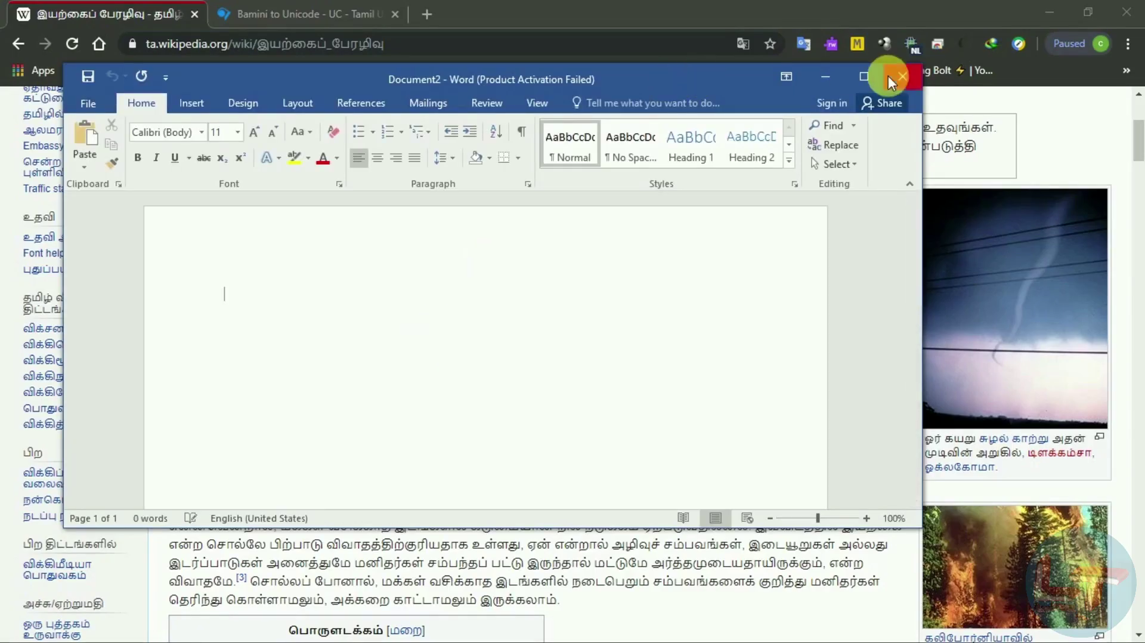
Paste the Bamini text into the maximized Word document and apply the Kalaham font.
{"action": "left_click", "coordinate": [861, 76]}
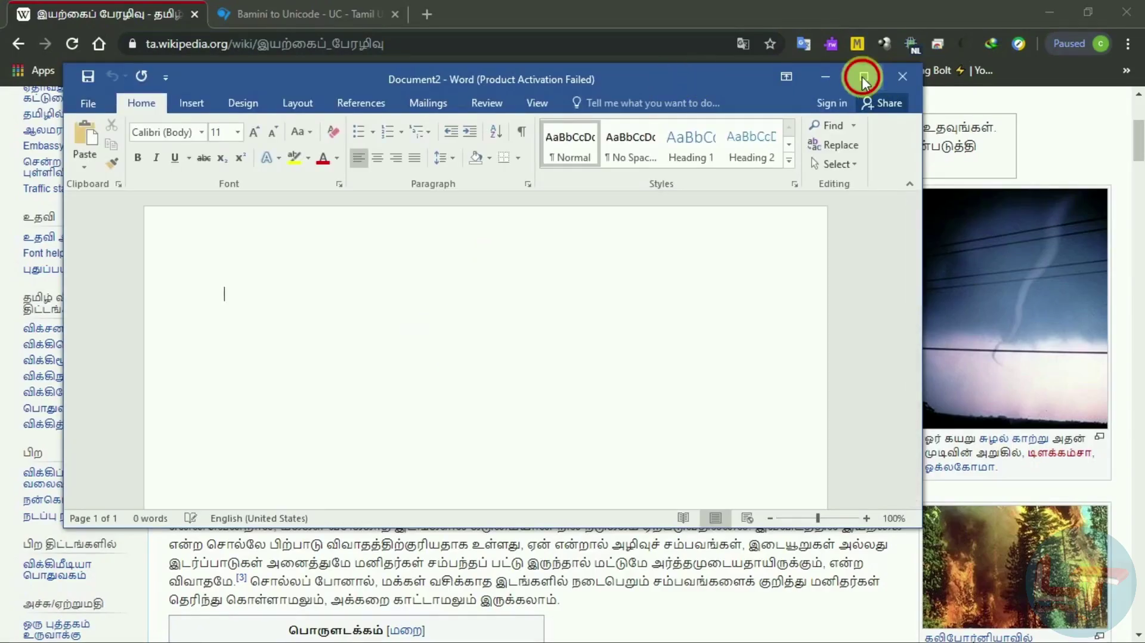
{"action": "key", "text": "ctrl+v"}
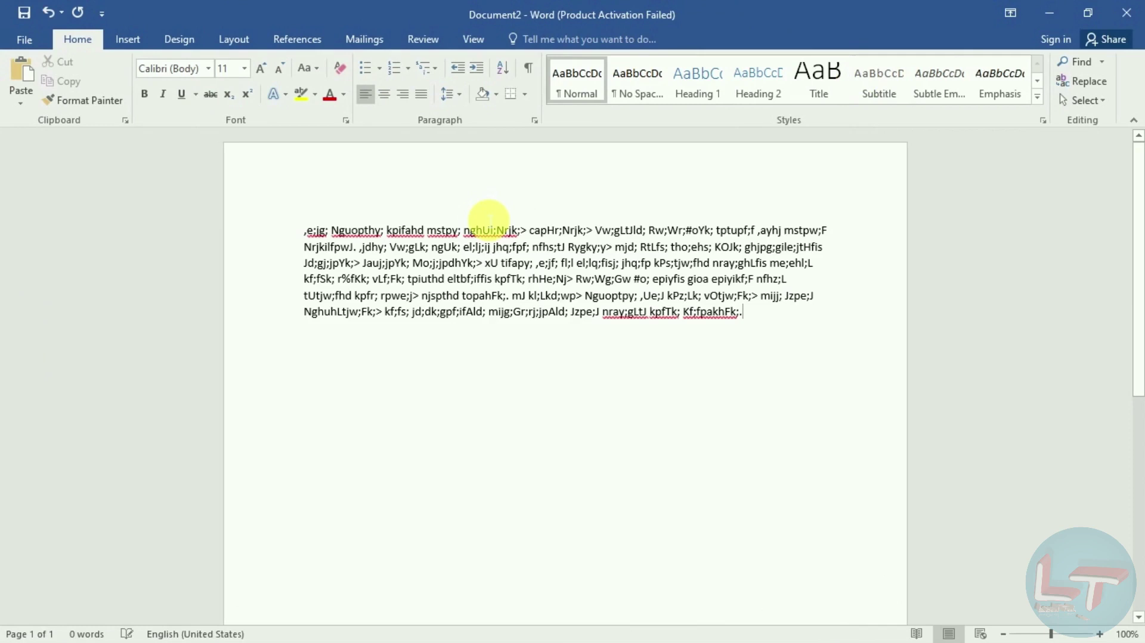
{"action": "left_click_drag", "start_coordinate": [304, 230], "coordinate": [829, 370]}
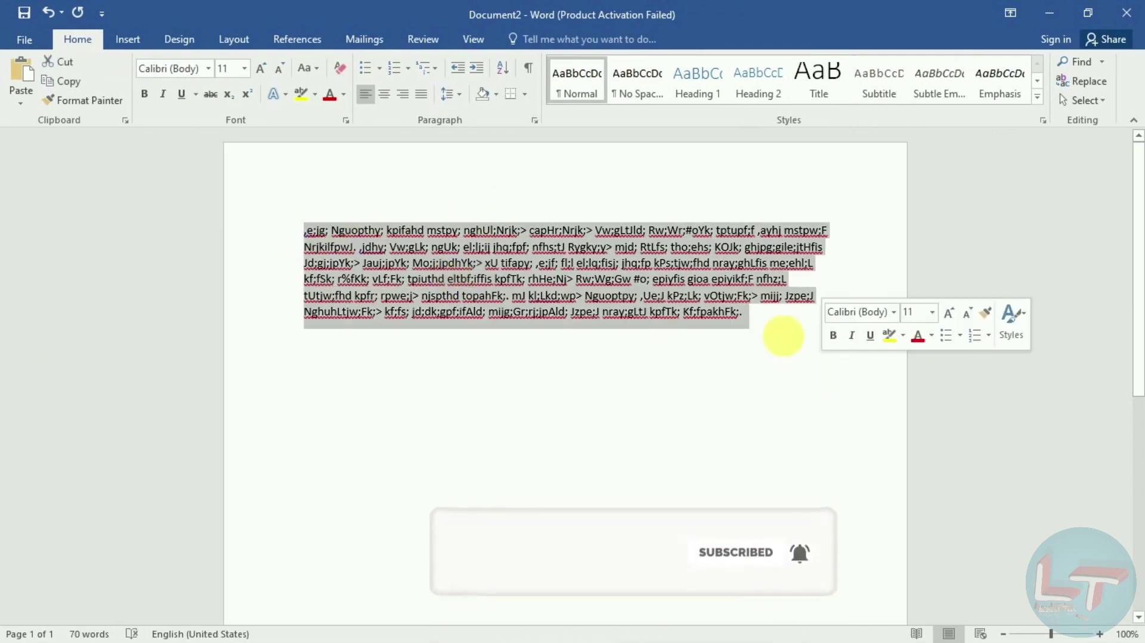
{"action": "left_click", "coordinate": [208, 69]}
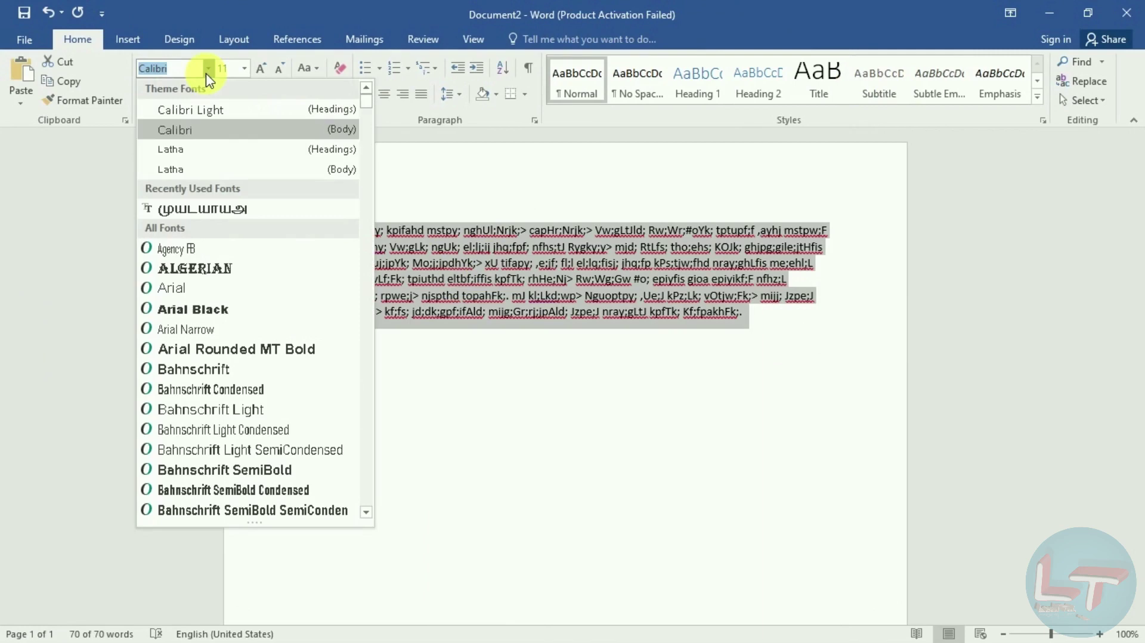
{"action": "left_click", "coordinate": [197, 209]}
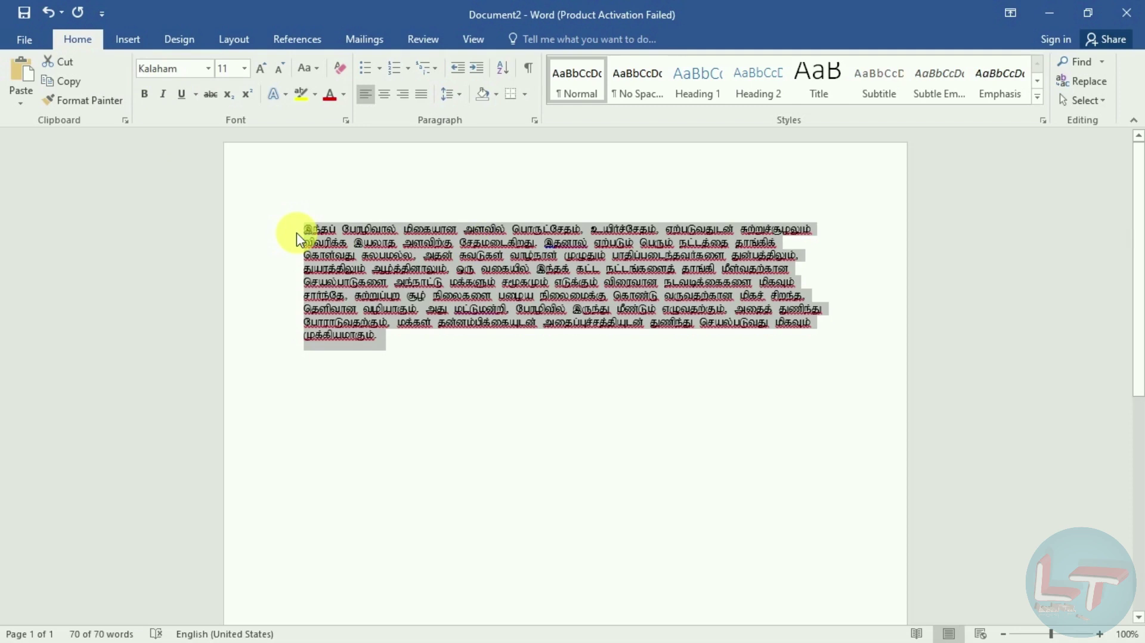
Copy the Kalaham paragraph and paste it into NHM Converter, replacing the old text.
{"action": "right_click", "coordinate": [387, 243]}
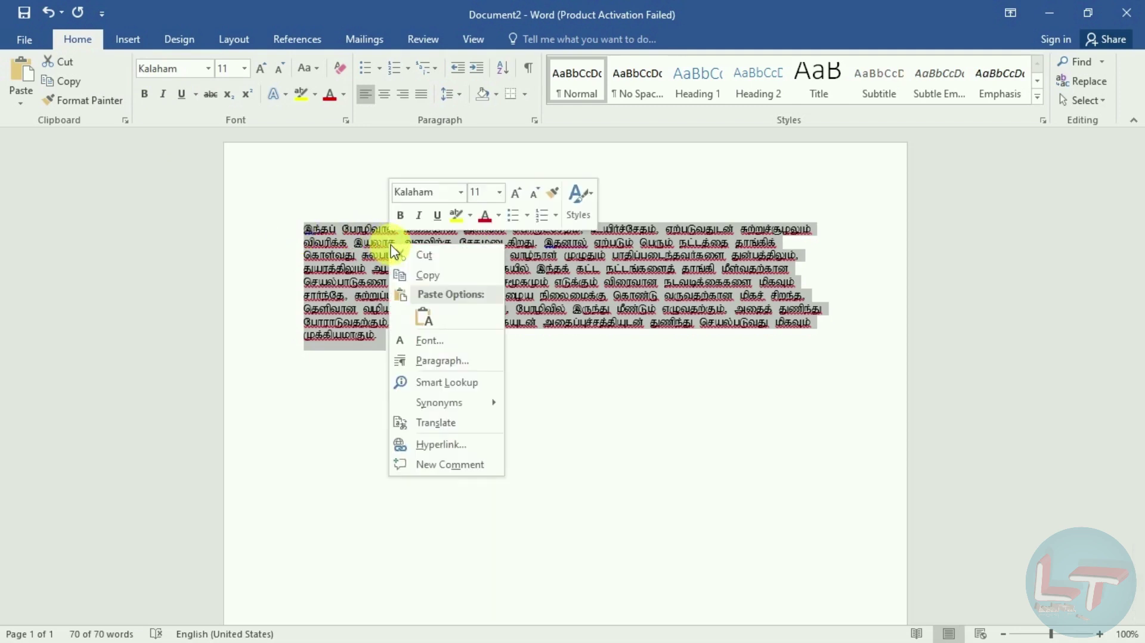
{"action": "left_click", "coordinate": [419, 285]}
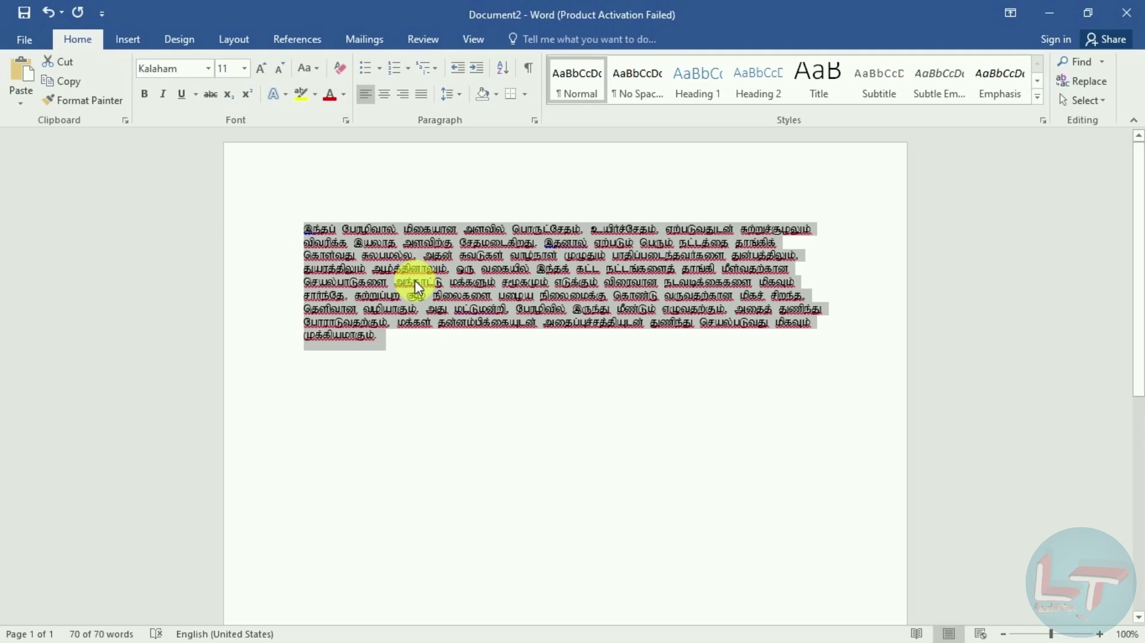
{"action": "key", "text": "alt+Tab"}
{"action": "key", "text": "alt+Tab"}
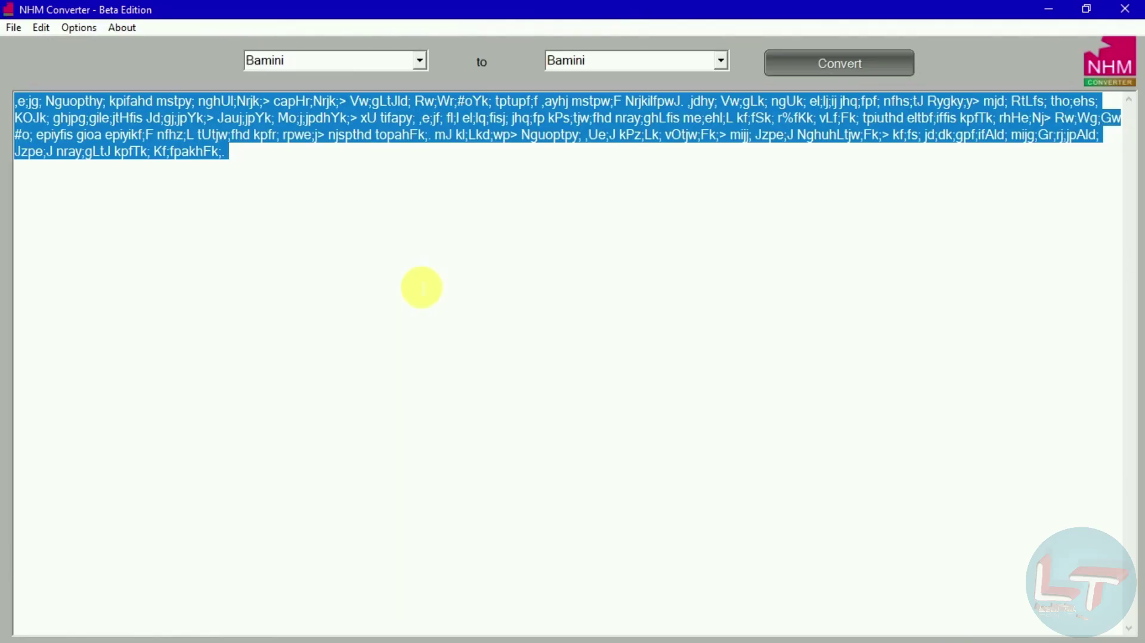
{"action": "key", "text": "Delete"}
{"action": "key", "text": "ctrl+v"}
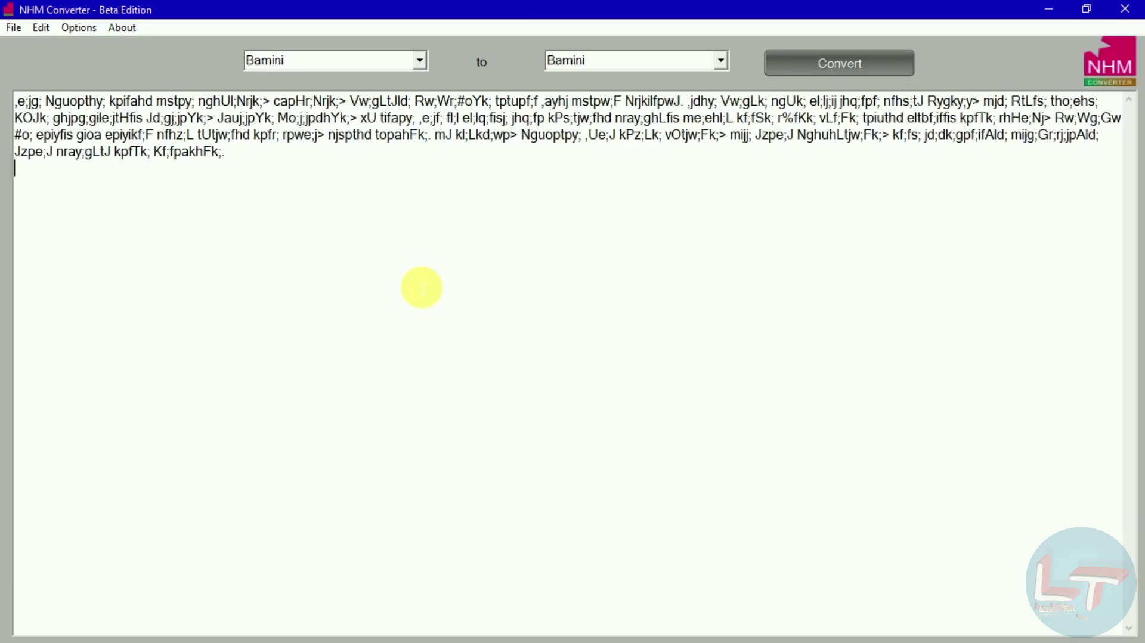
{"action": "left_click", "coordinate": [420, 62]}
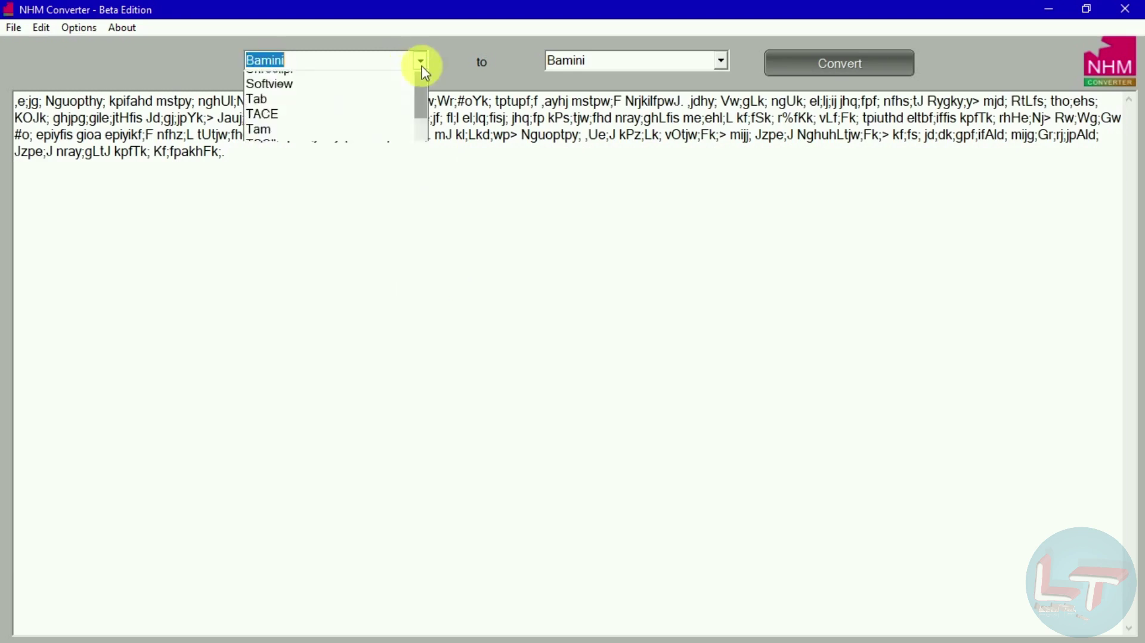